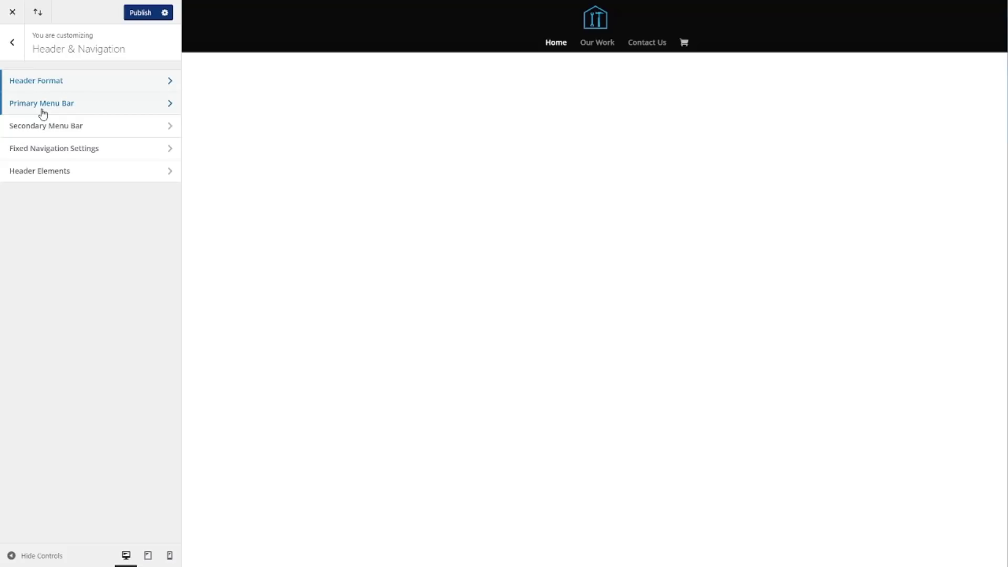
- Leave the Header & Navigation settings and publish the theme customizer changes
scroll(47, 247, down, 2)
scroll(47, 246, up, 2)
click(13, 43)
click(132, 13)
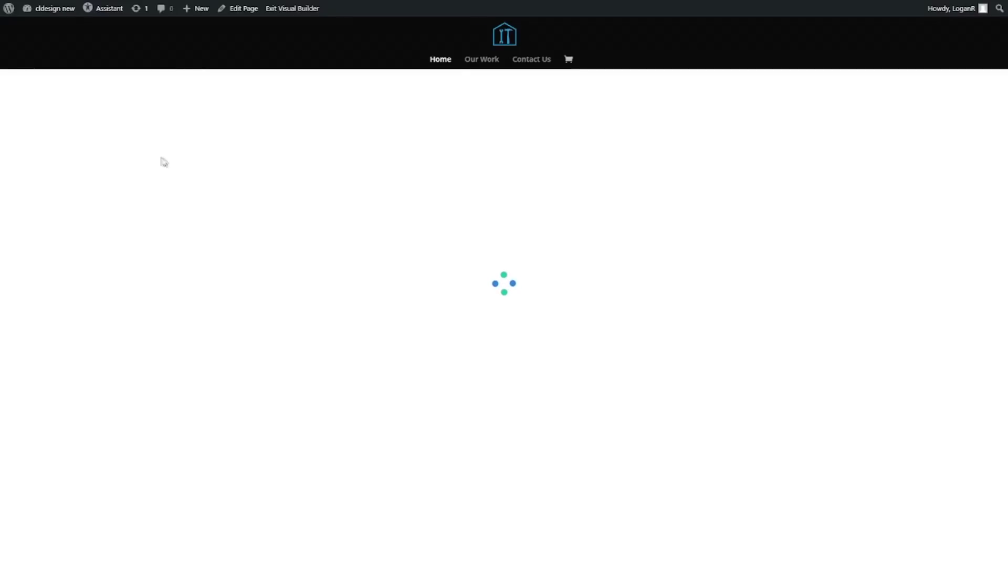
- Import the Divi Builder layout file 2 PART.JSON into the blank Home page, replacing existing content
click(288, 316)
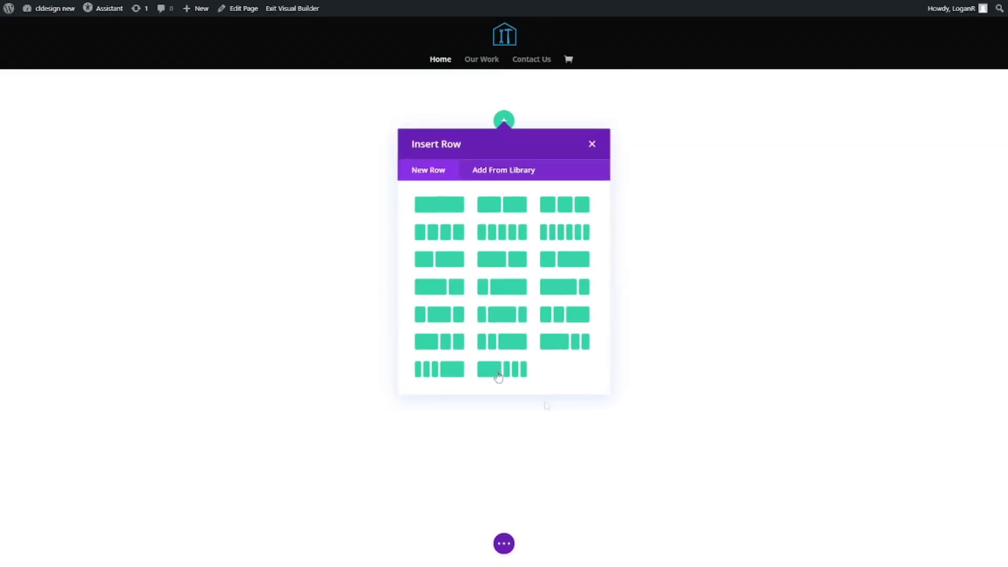
click(590, 143)
click(504, 543)
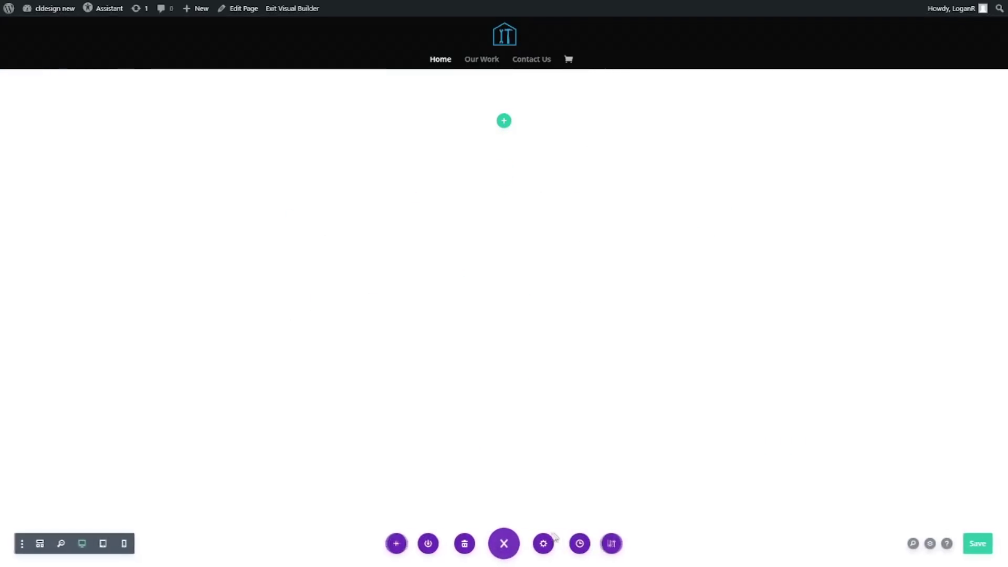
click(609, 543)
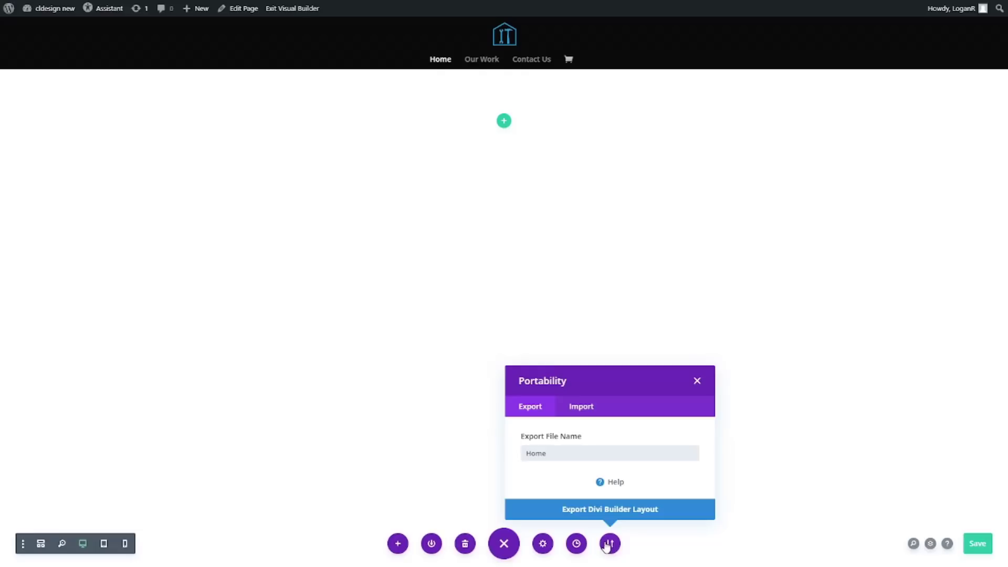
click(582, 408)
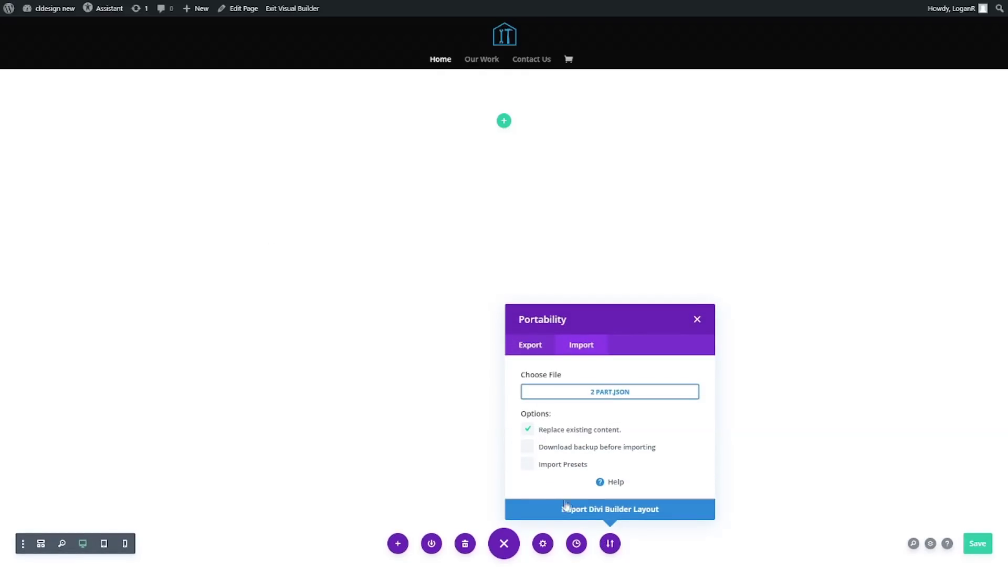
click(595, 516)
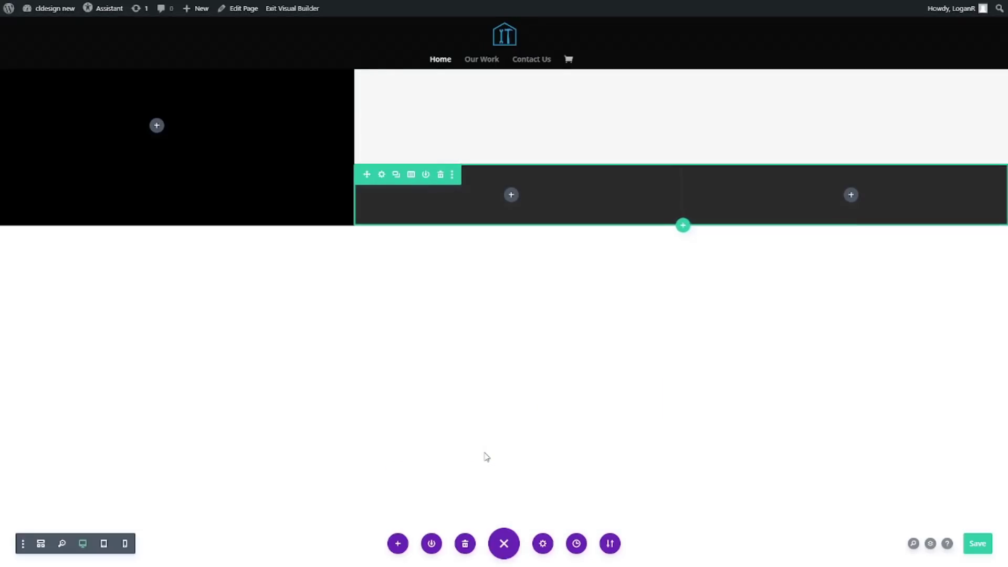
- Add a regular section with a single-column row and move it above the imported layout
click(487, 225)
click(423, 308)
click(435, 362)
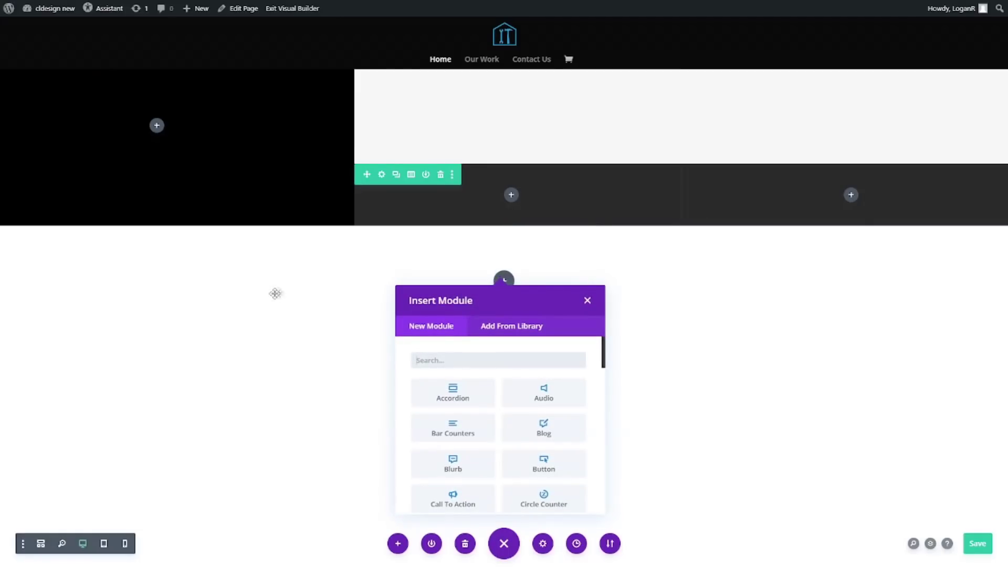
scroll(478, 405, down, 2)
click(587, 301)
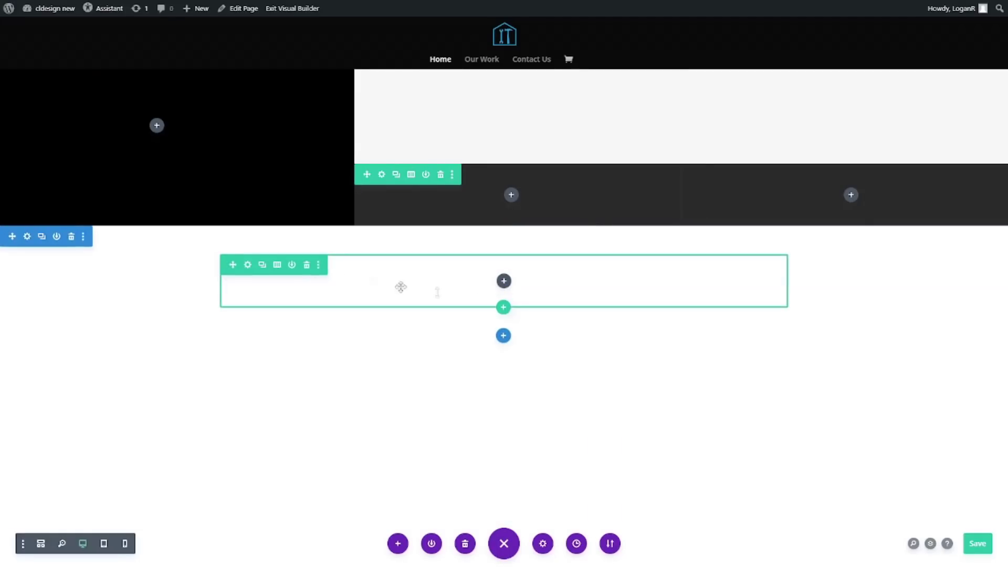
drag(13, 236, 31, 73)
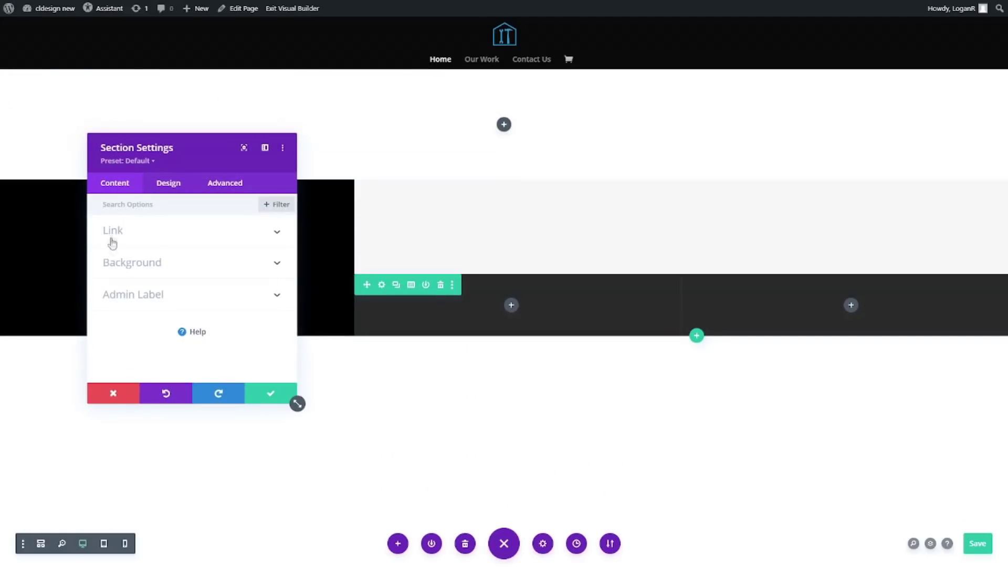
- Set the kitchen photo as the background image of the new top section
click(117, 262)
click(200, 252)
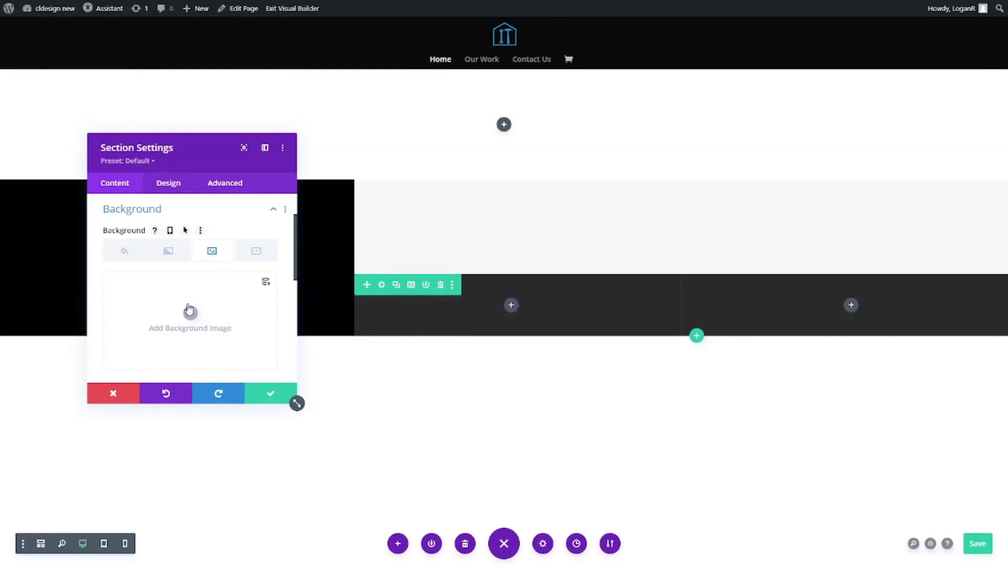
click(190, 313)
click(231, 157)
click(950, 510)
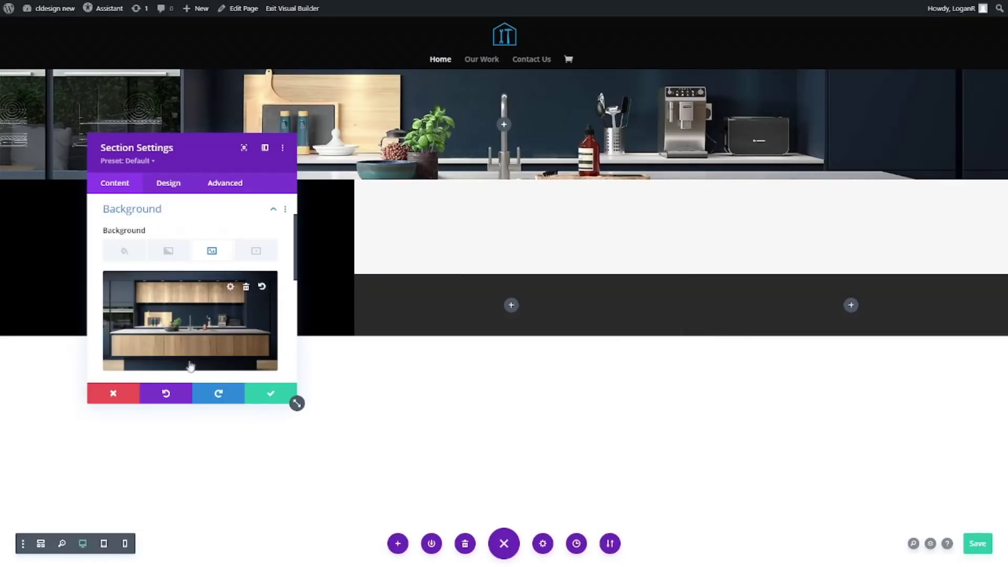
- Add a background gradient to the section with the first colour set to rgba(79,79,79,0.83)
click(168, 250)
click(190, 313)
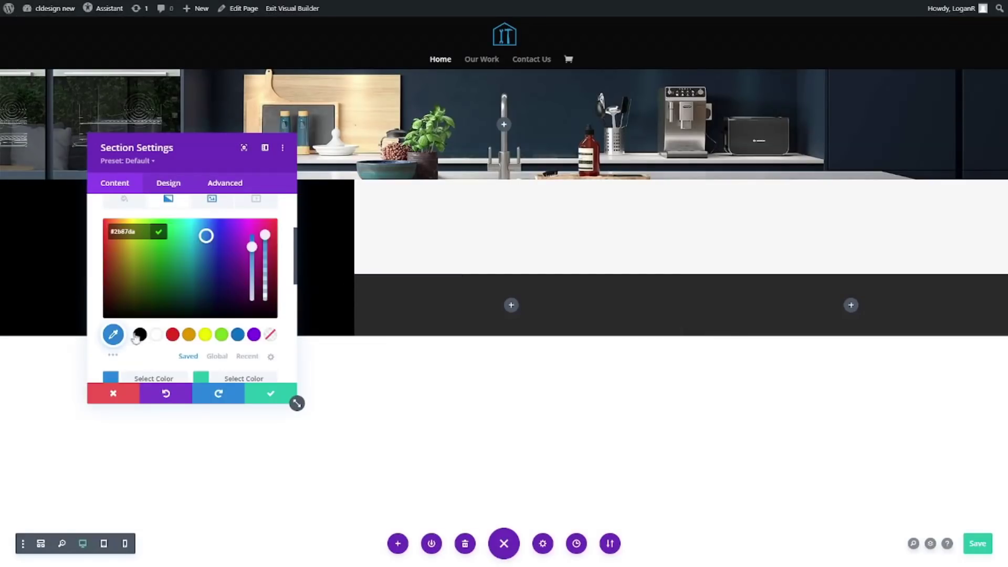
click(141, 340)
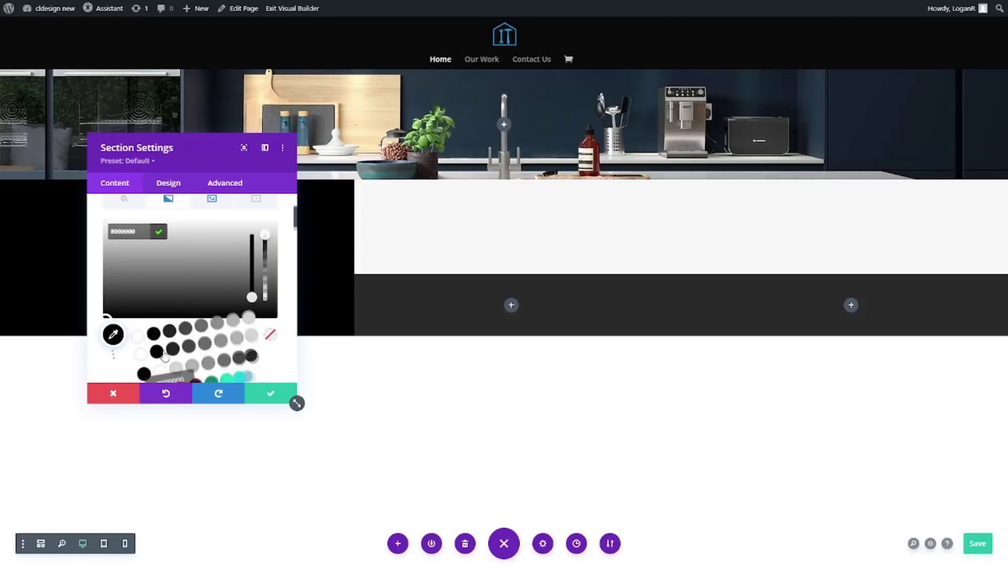
click(203, 340)
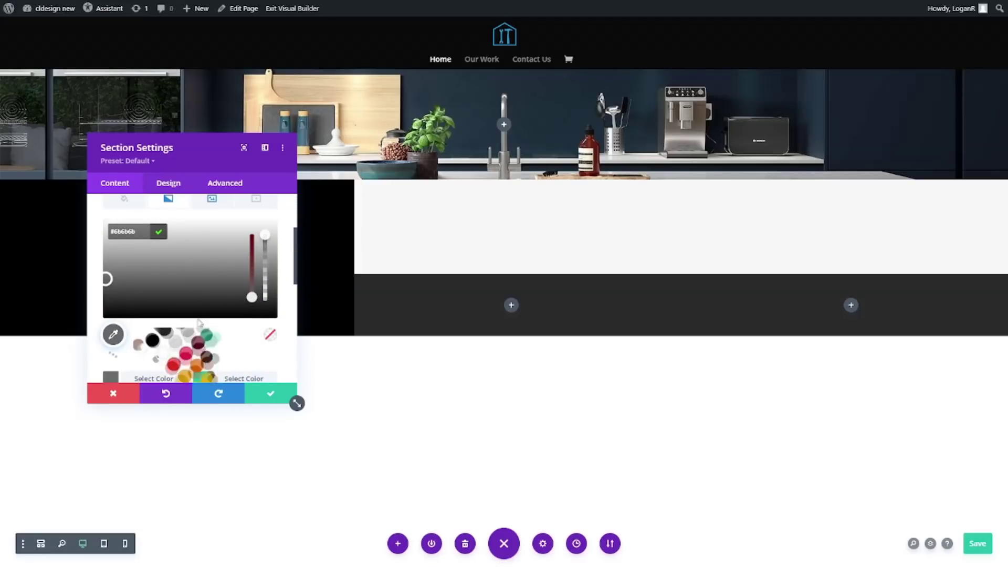
click(213, 289)
drag(214, 288, 122, 289)
scroll(202, 312, down, 1)
scroll(267, 235, up, 1)
mouse_move(266, 238)
mouse_down()
mouse_move(266, 261)
mouse_move(266, 249)
mouse_up()
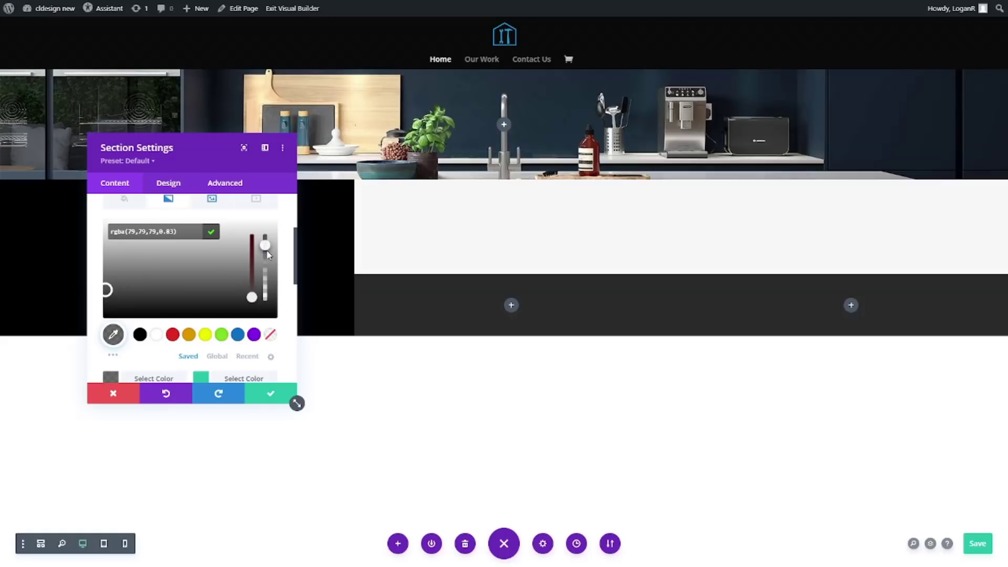
- Set the second gradient colour to rgba(143,143,143,0.71) and place the gradient above the background image
scroll(253, 333, down, 1)
click(231, 330)
click(135, 285)
click(226, 285)
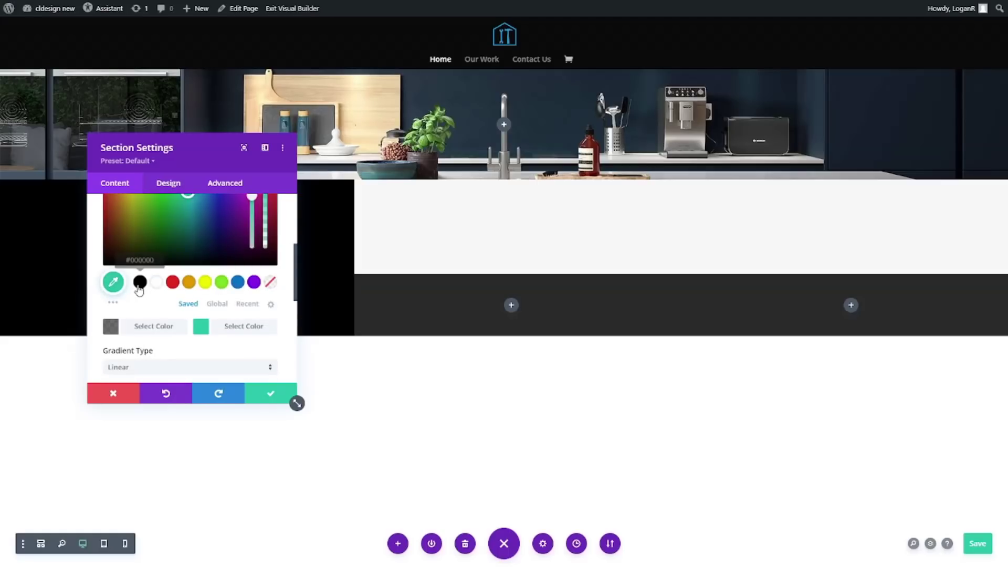
click(139, 287)
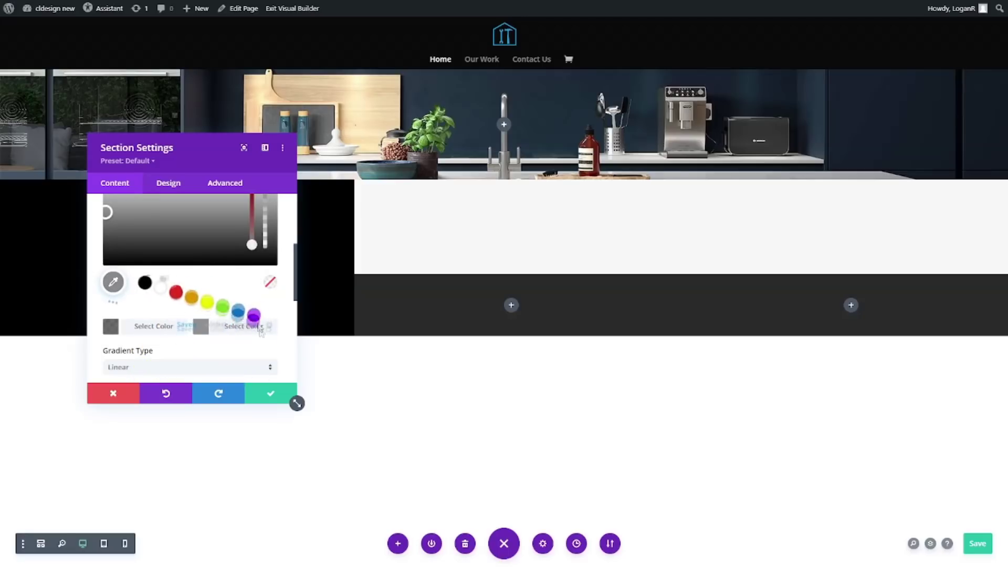
scroll(268, 262, up, 1)
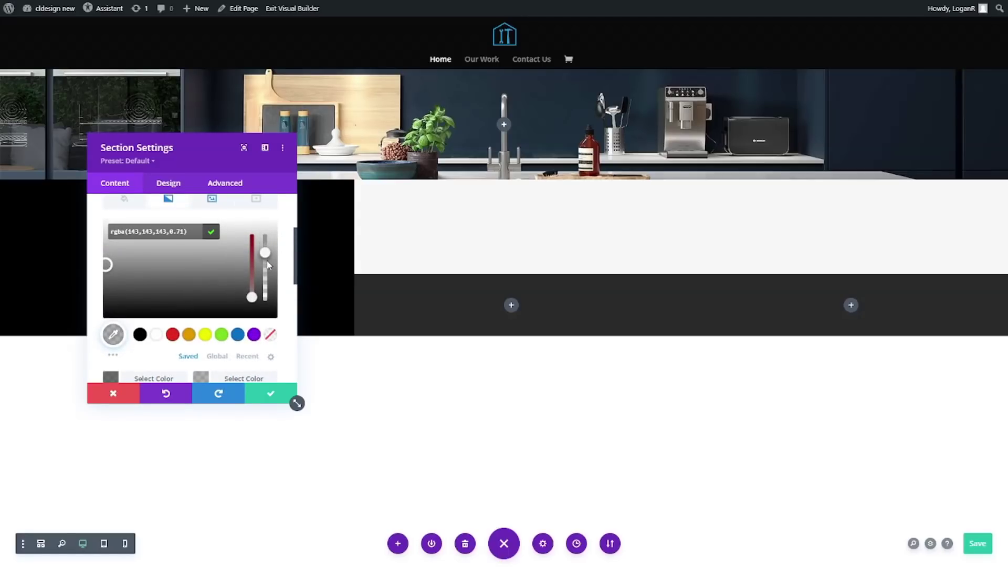
scroll(268, 258, down, 5)
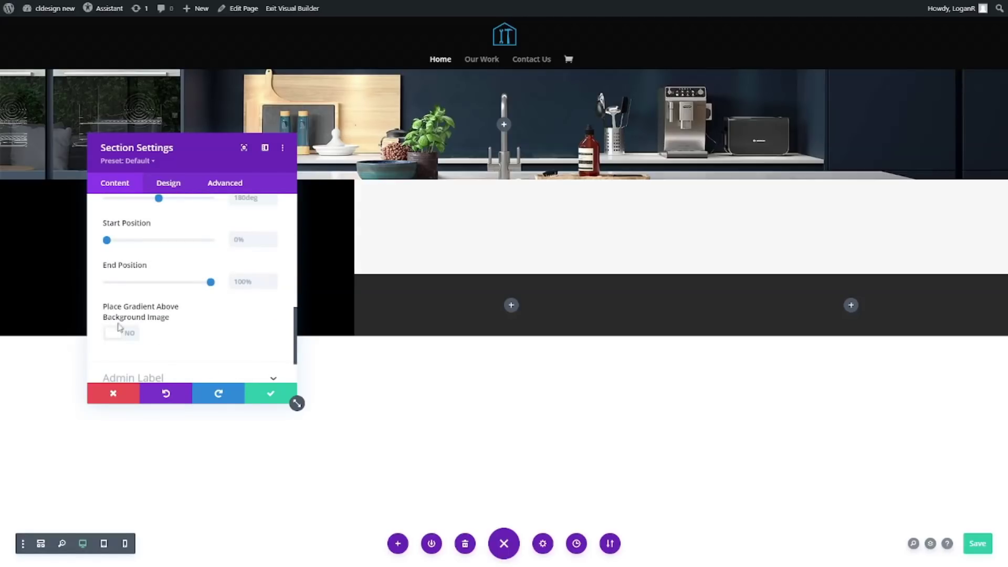
click(117, 334)
- Set the section's height to 884px and save the section settings
click(168, 183)
click(119, 292)
scroll(181, 300, down, 3)
mouse_move(213, 314)
mouse_down()
mouse_move(189, 313)
mouse_move(200, 316)
mouse_up()
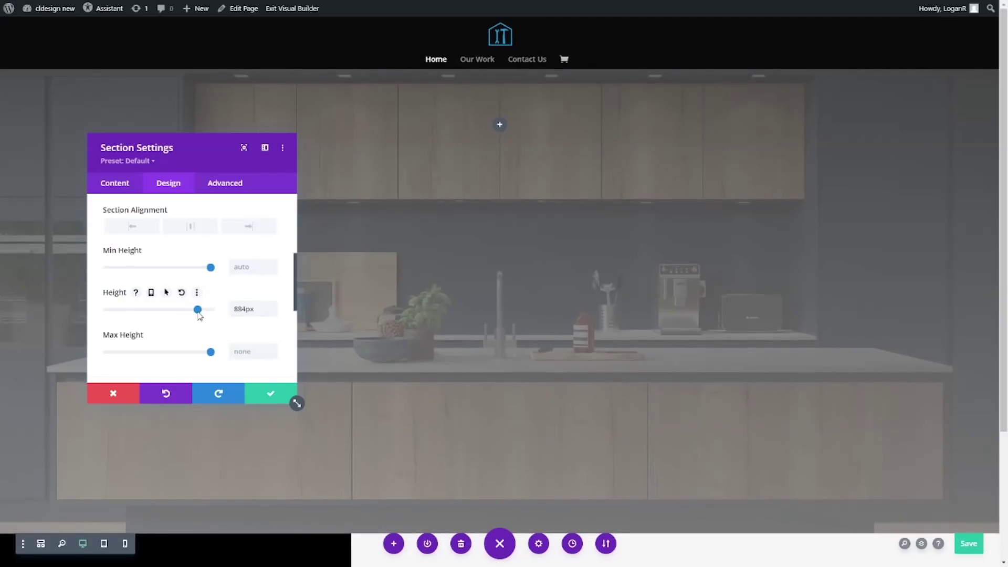
click(269, 394)
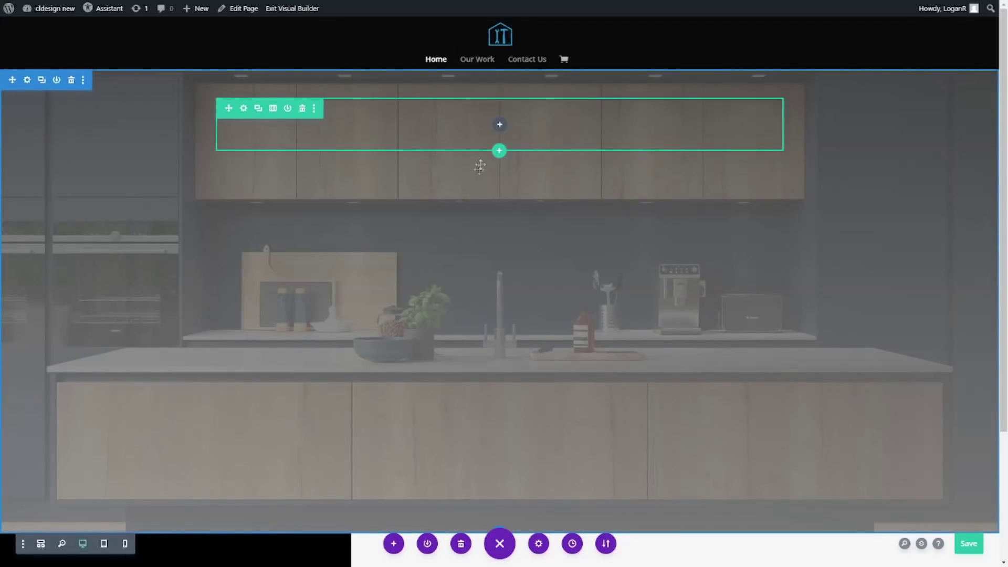
- Insert a Divider module in the top section's row and colour its line blue
click(499, 126)
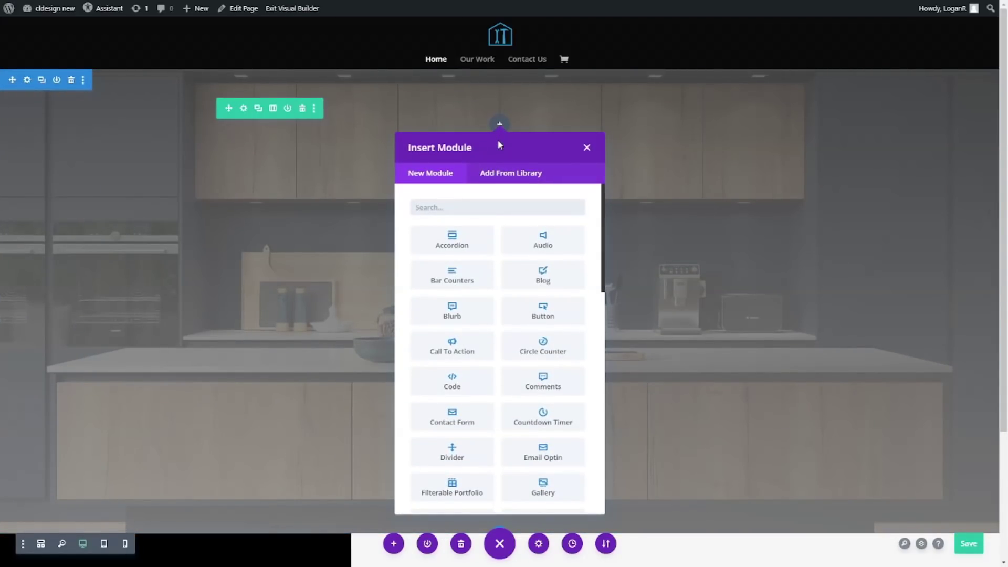
text(Divi)
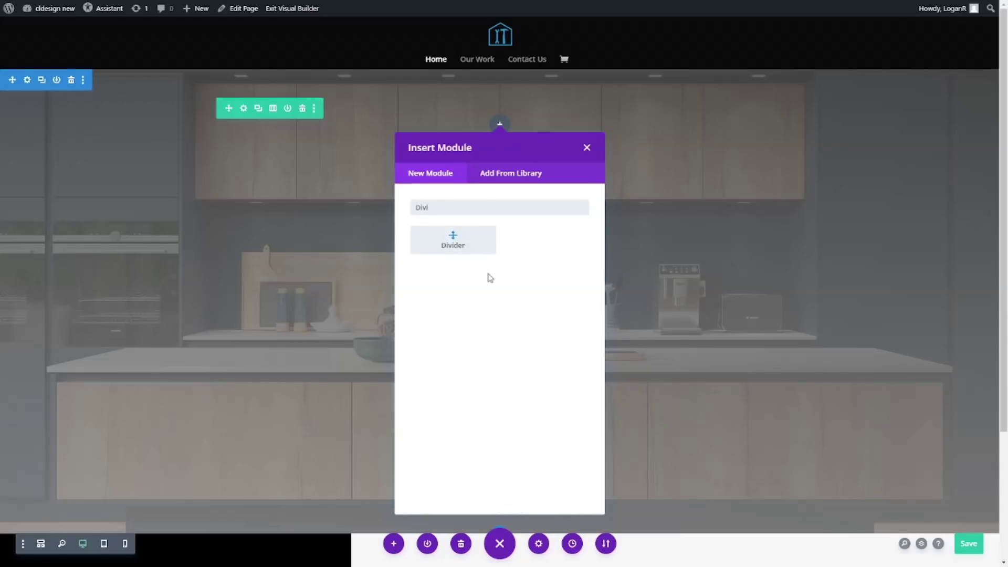
click(472, 249)
scroll(153, 261, down, 1)
scroll(137, 261, up, 1)
click(156, 189)
scroll(169, 297, down, 1)
click(237, 221)
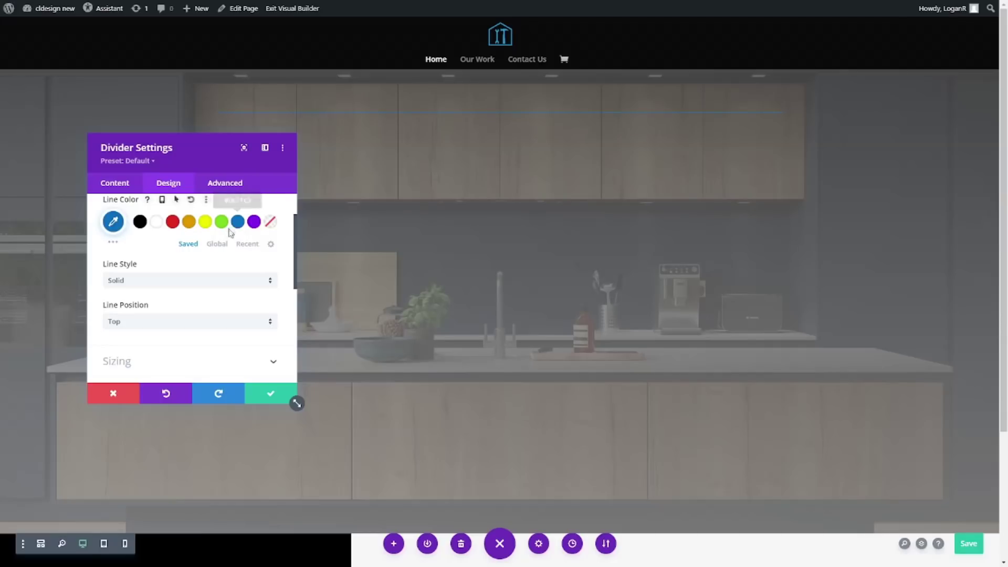
- Change the divider's line position, give it 5px weight, 6% max width and centre alignment, and save the settings
click(135, 325)
click(135, 345)
scroll(141, 258, up, 2)
click(138, 229)
click(140, 262)
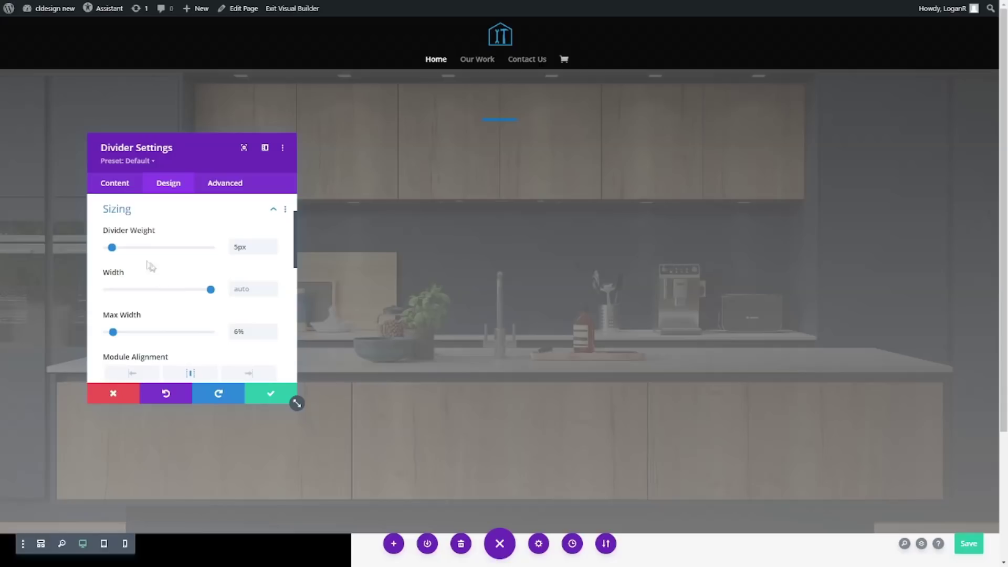
click(278, 395)
- Add a Text module to the divider's row and replace its body text with "C.F Joinery"
click(499, 137)
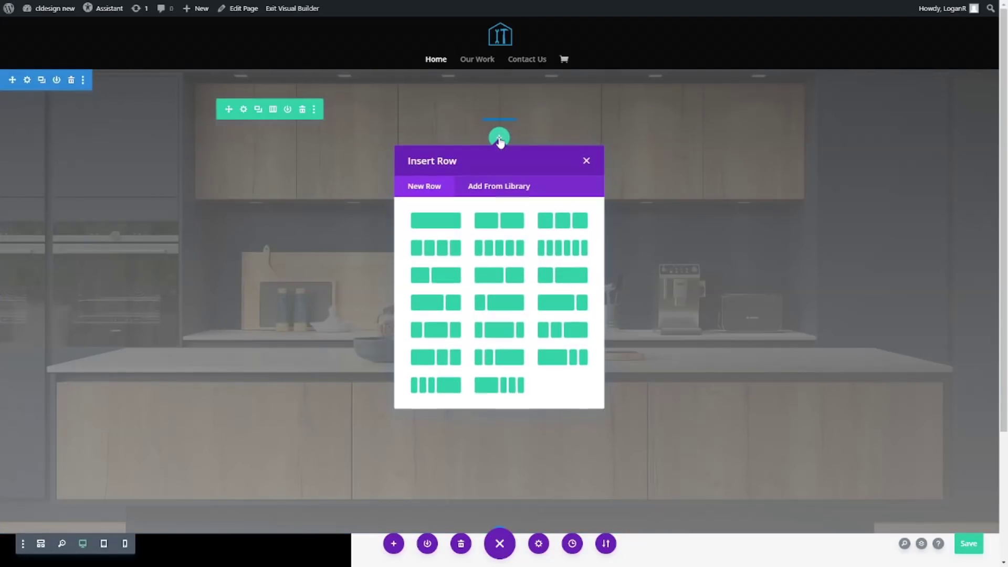
click(586, 161)
click(498, 108)
text(text)
click(476, 224)
key(ctrl+a)
text(c)
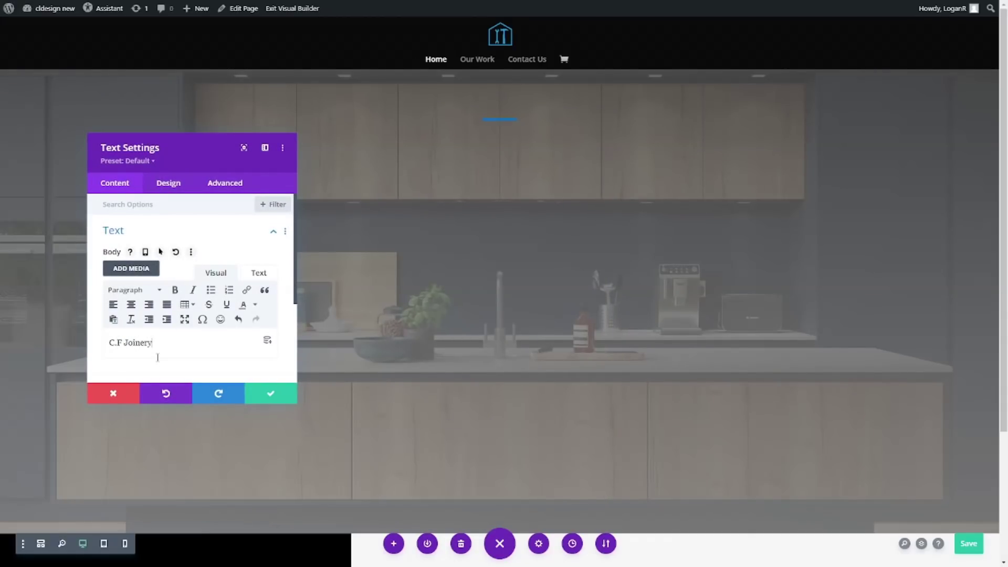
- Style the text module's H1 heading with the Rubik font, Bold weight and centre alignment
click(168, 183)
click(135, 263)
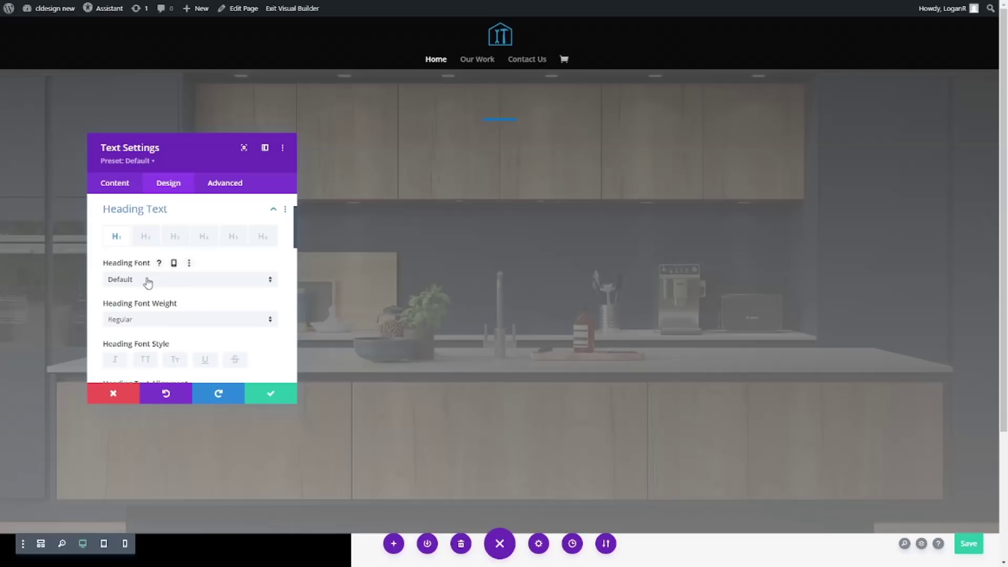
click(147, 279)
text(rub)
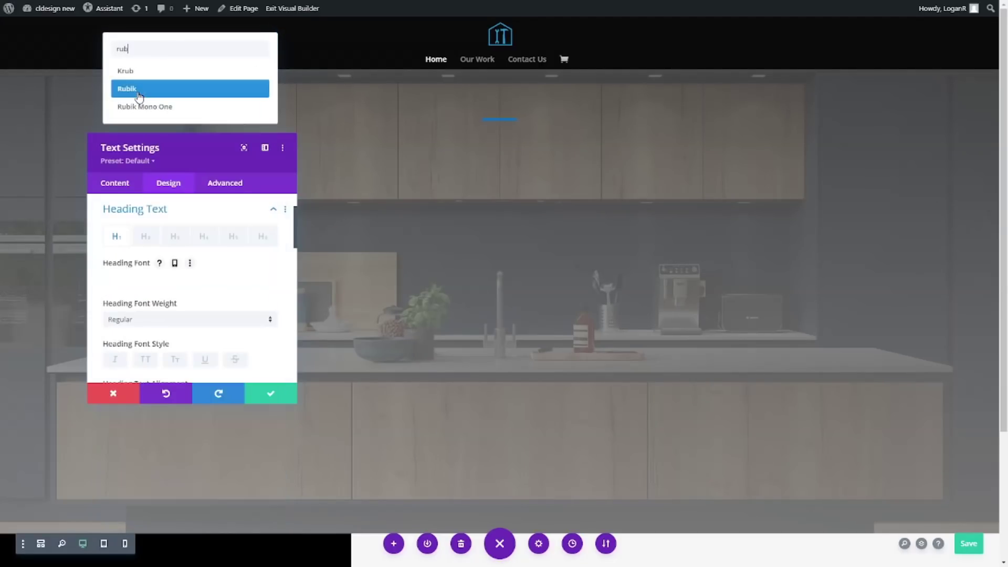
click(139, 93)
scroll(146, 262, down, 2)
click(146, 263)
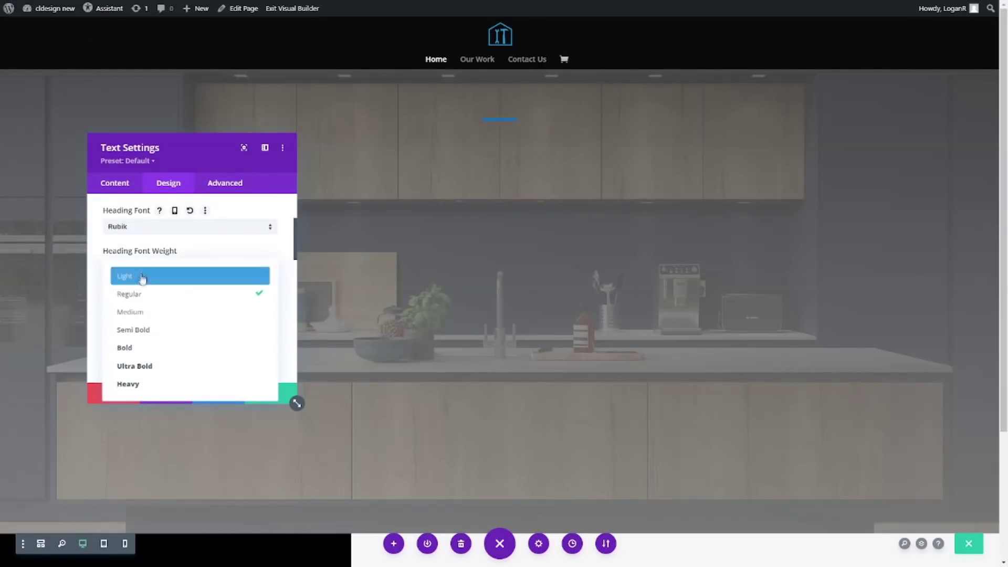
click(137, 347)
scroll(160, 294, down, 1)
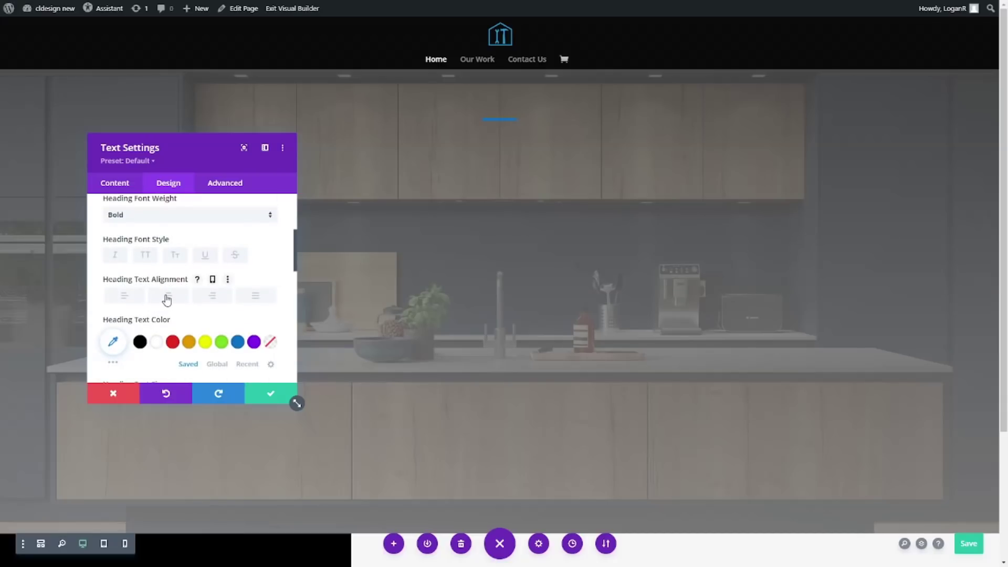
- Move the text settings window clear of the heading area and format "C.F Joinery" as Heading 1
scroll(180, 278, up, 1)
drag(195, 144, 356, 217)
scroll(348, 362, up, 2)
scroll(347, 363, down, 1)
click(283, 255)
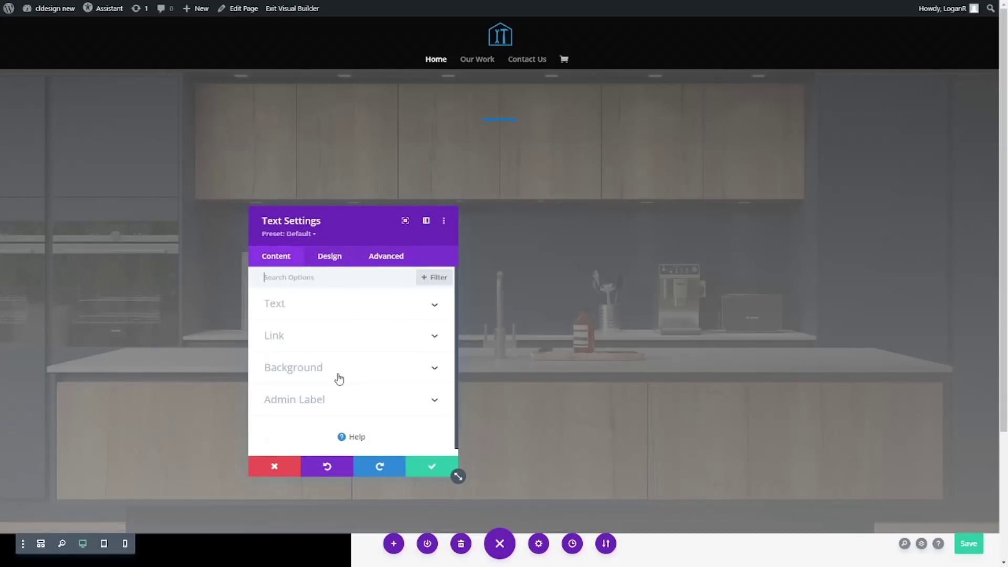
click(295, 314)
click(318, 363)
click(294, 402)
- Colour the heading text white and set its size to 64px and letter spacing to 3px
click(329, 256)
click(315, 335)
scroll(314, 330, down, 2)
click(317, 363)
drag(297, 422, 335, 427)
scroll(352, 368, down, 3)
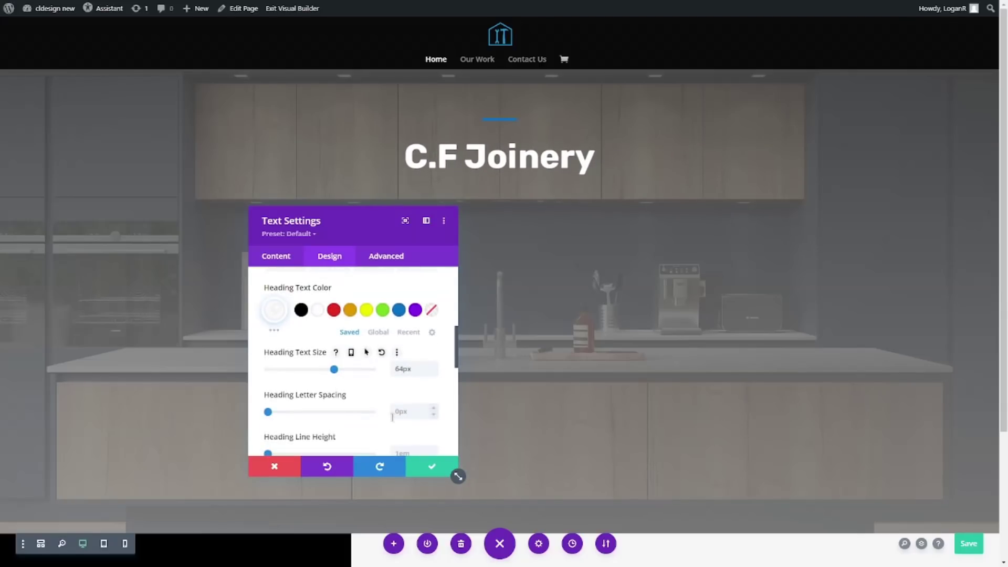
drag(267, 360, 272, 364)
scroll(339, 388, down, 2)
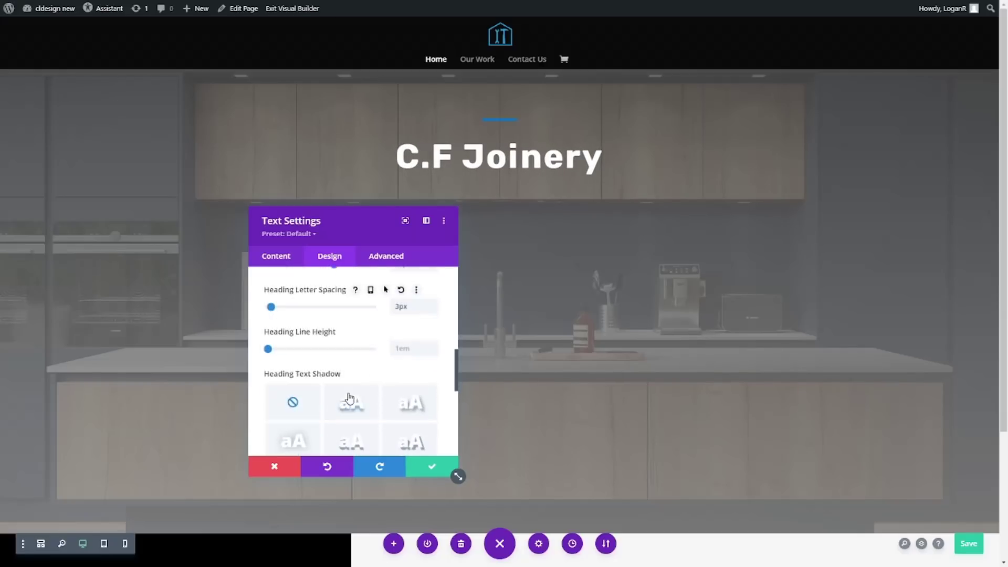
scroll(338, 387, up, 2)
scroll(338, 386, up, 1)
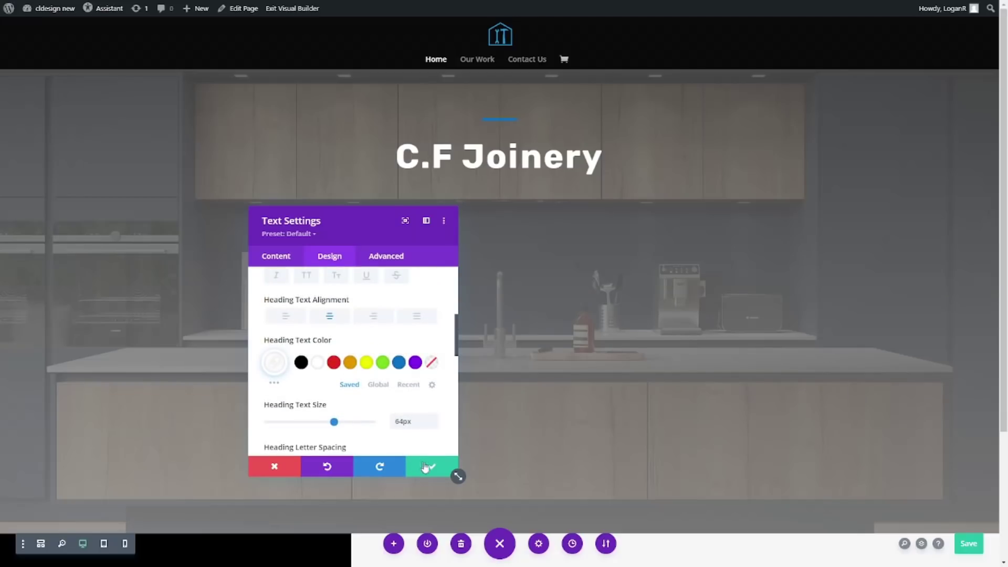
- Add a Text module below the heading reading "C.F Joinery is a well established company that has built up an enviable reputation over the last 4 years."
click(431, 466)
mouse_move(506, 157)
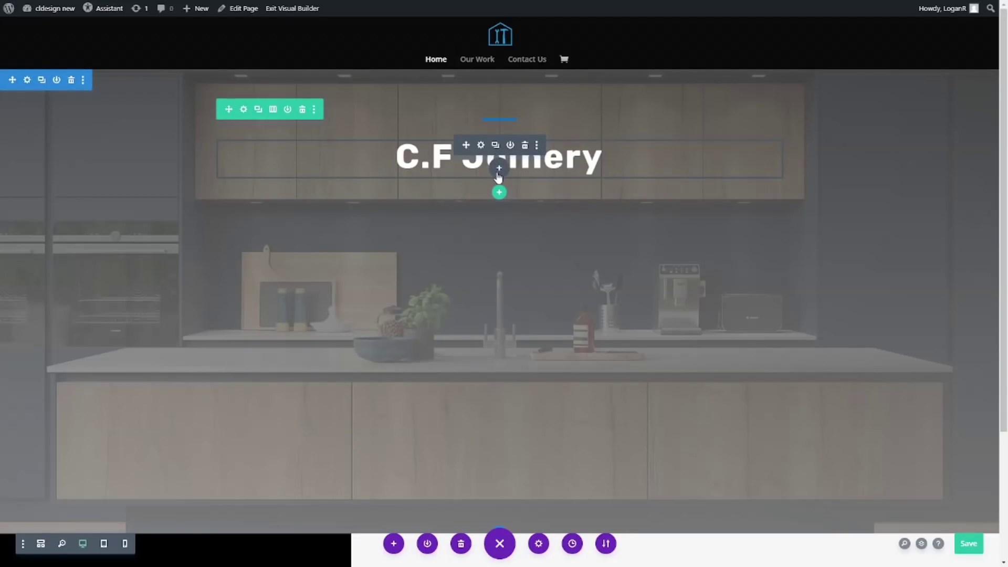
click(498, 169)
text(tw)
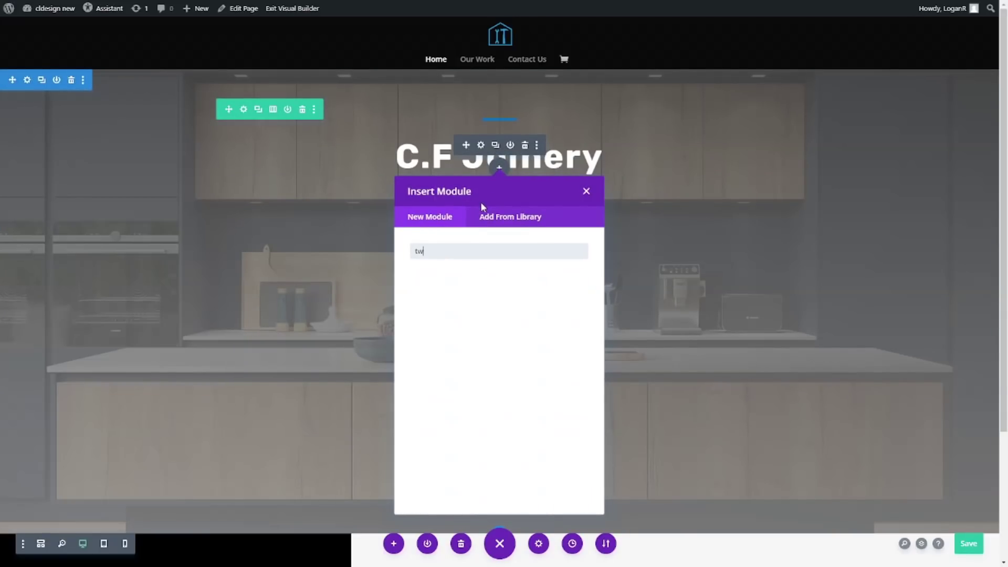
click(545, 353)
triple_click(356, 431)
key(BackSpace)
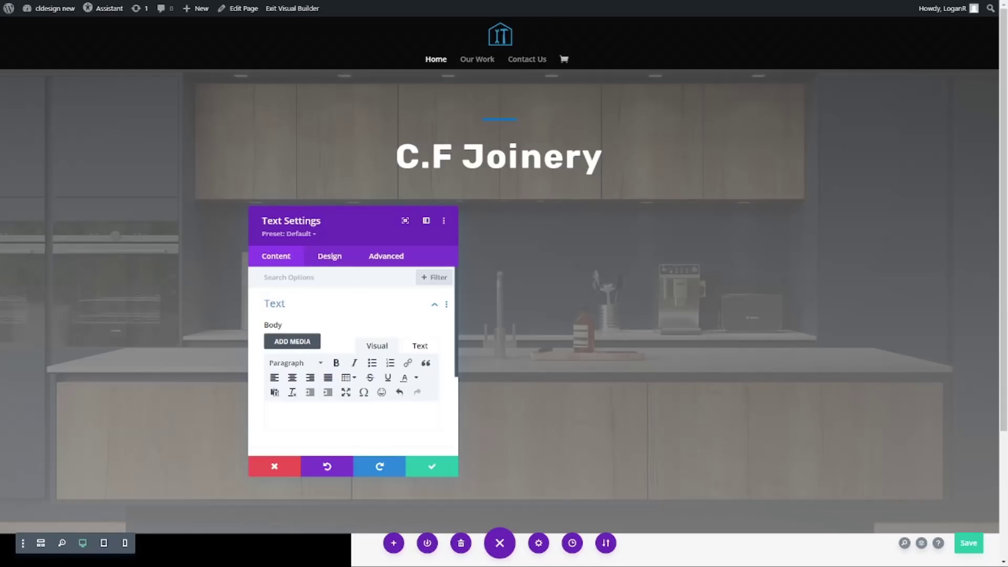
text(C.F Joinery is a well established company that has built up an enviable reputation over the last 4 years.)
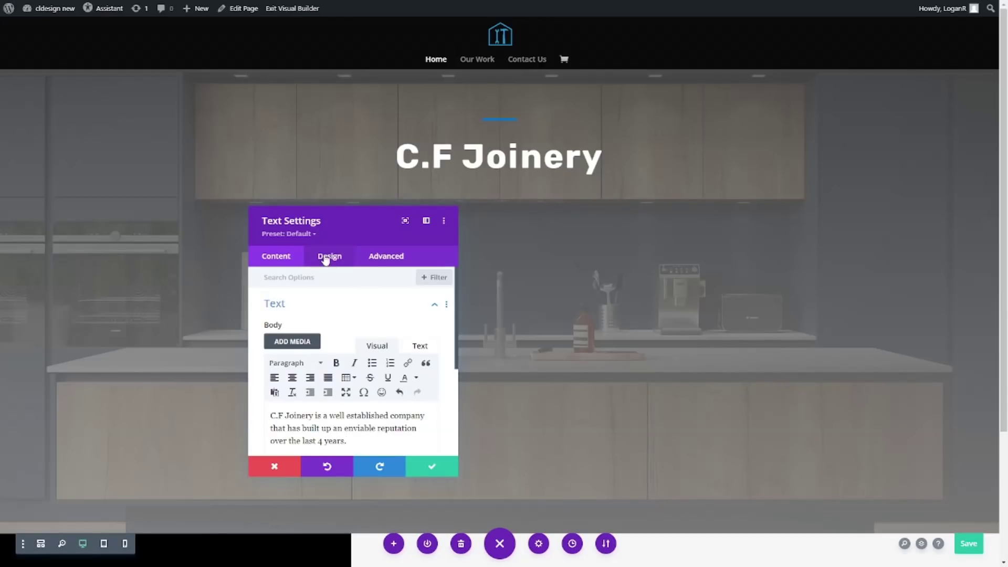
- Set the new text module's body font to Raleway with Semi Bold weight
click(329, 258)
click(291, 313)
click(306, 377)
text(ra)
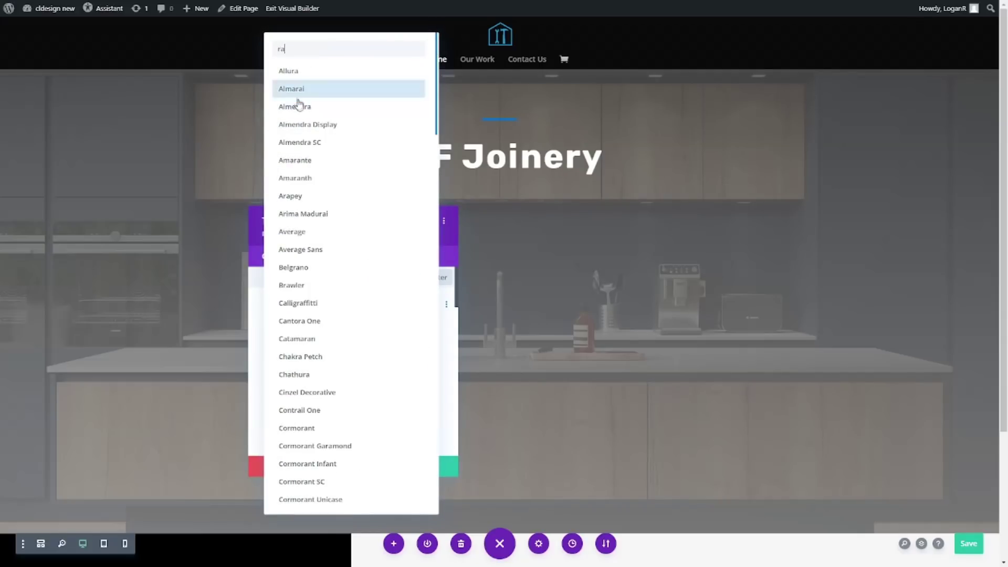
text(k)
key(BackSpace)
text(le)
click(305, 92)
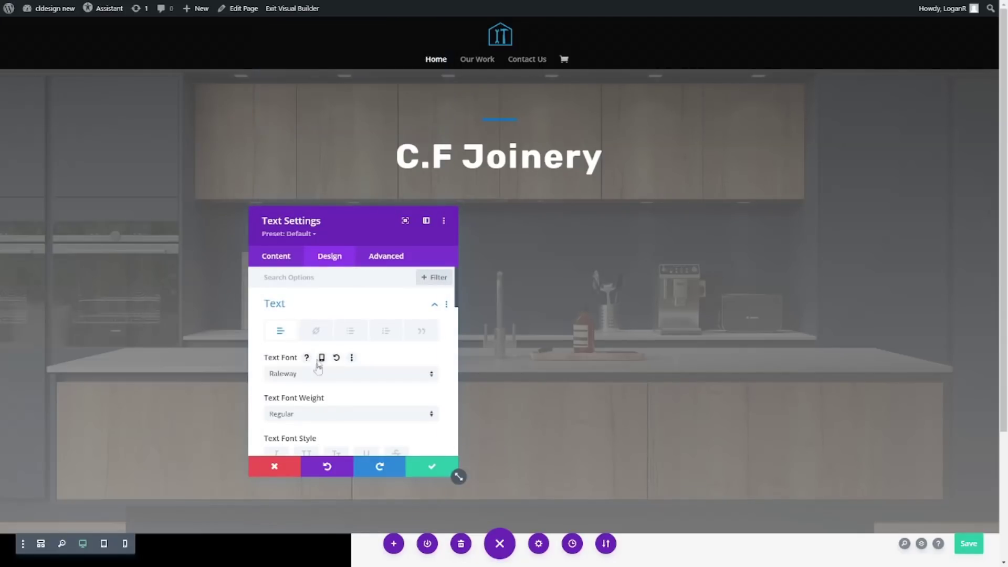
click(303, 416)
click(307, 443)
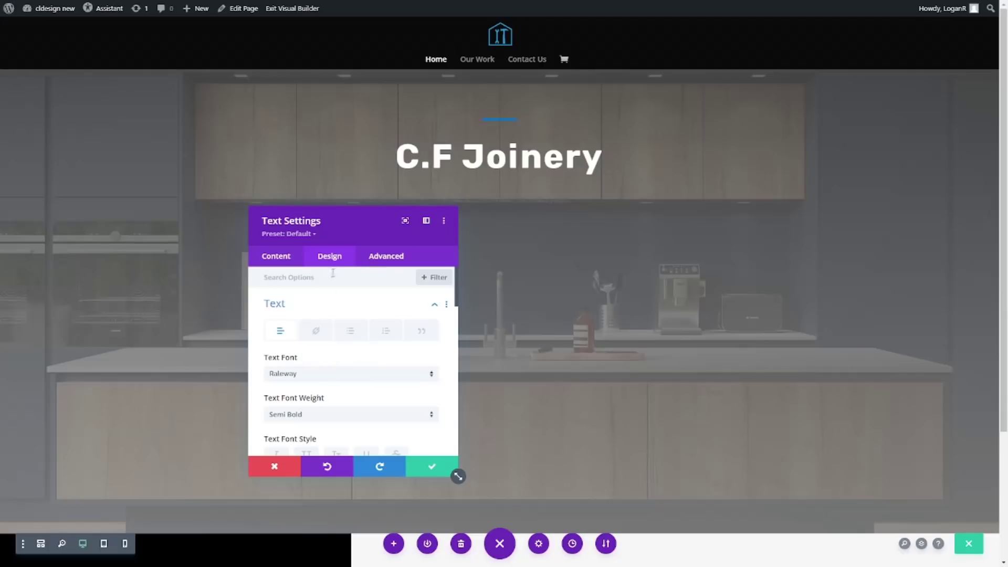
- Colour the company description white, set its text size to 25px and centre it
scroll(337, 374, down, 3)
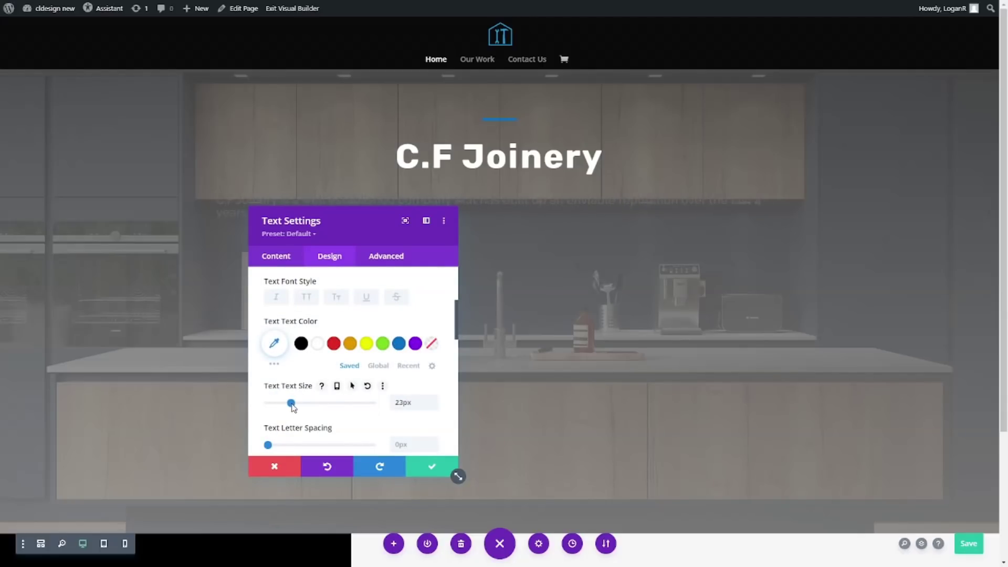
click(318, 344)
scroll(326, 357, down, 6)
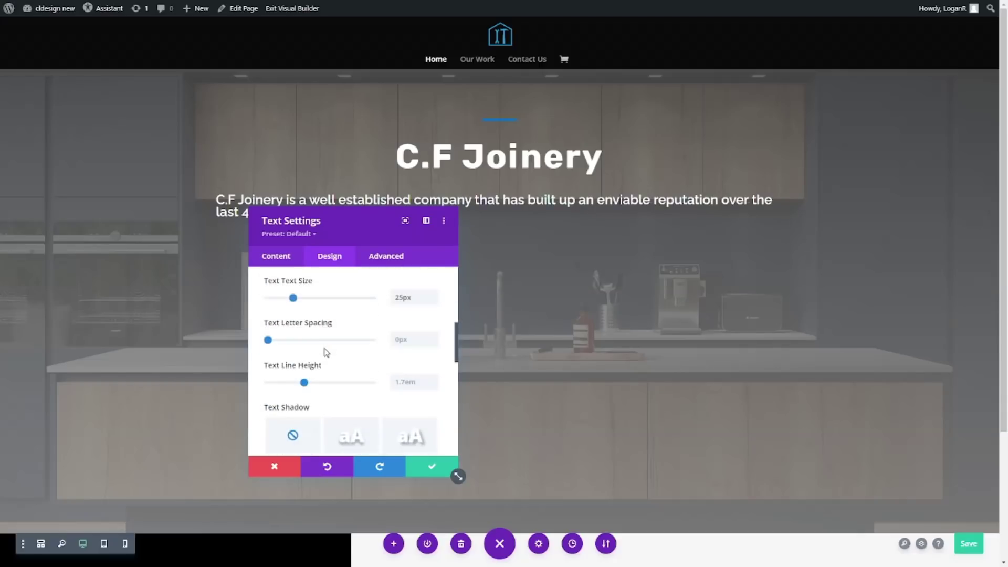
scroll(332, 304, up, 5)
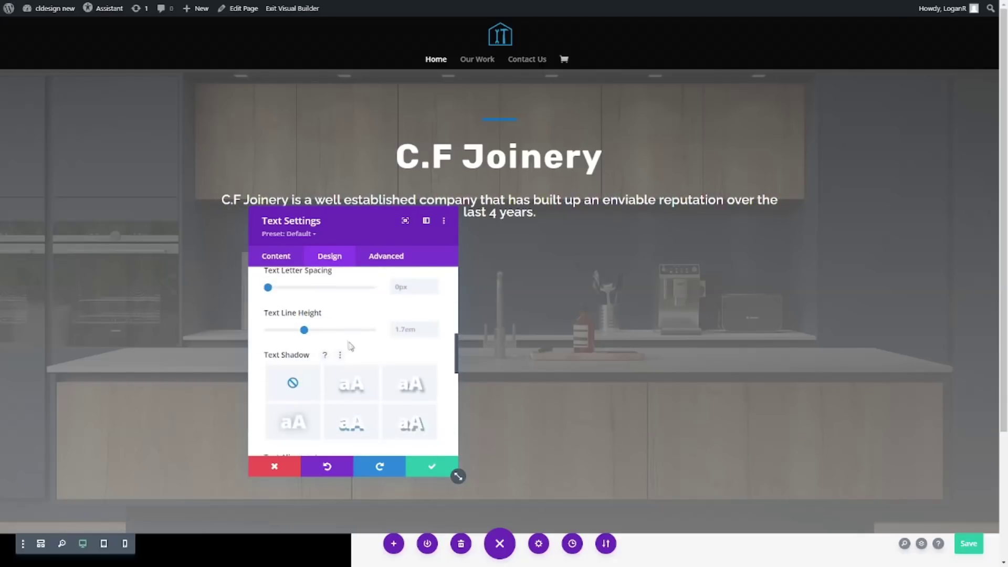
- Break the company description before "enviable" so it starts a new line, and move the settings window clear of the text
click(284, 256)
click(297, 307)
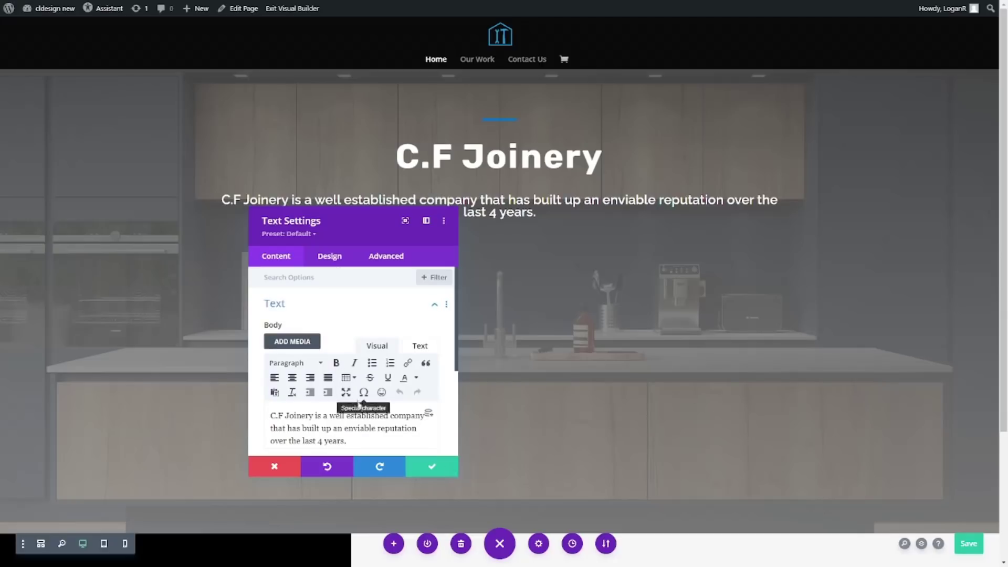
click(345, 428)
key(Return)
drag(357, 226, 205, 206)
- Give the company description a lighter font weight, set its line height to 1em and apply the text settings
click(175, 234)
click(153, 303)
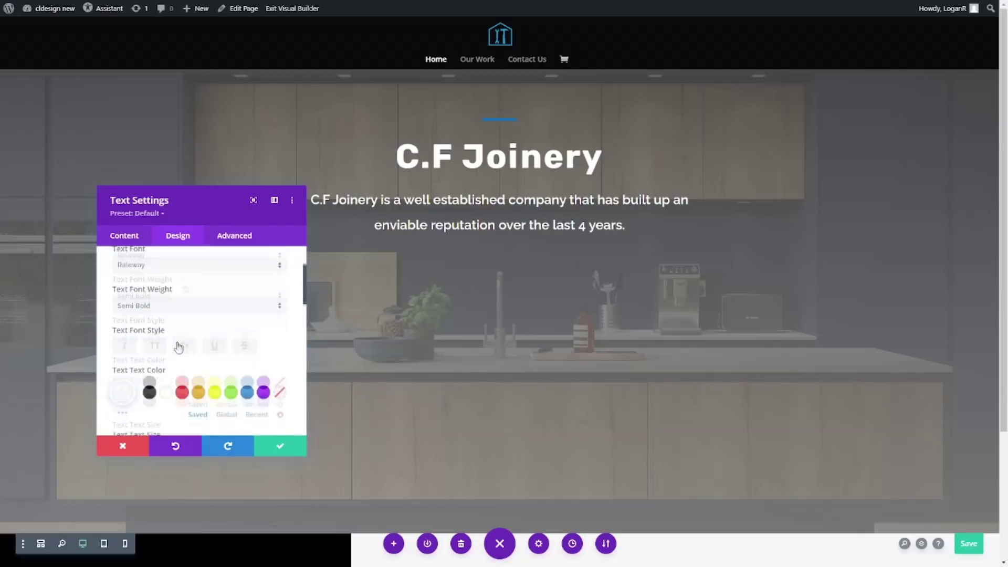
click(142, 308)
click(155, 352)
scroll(155, 352, down, 4)
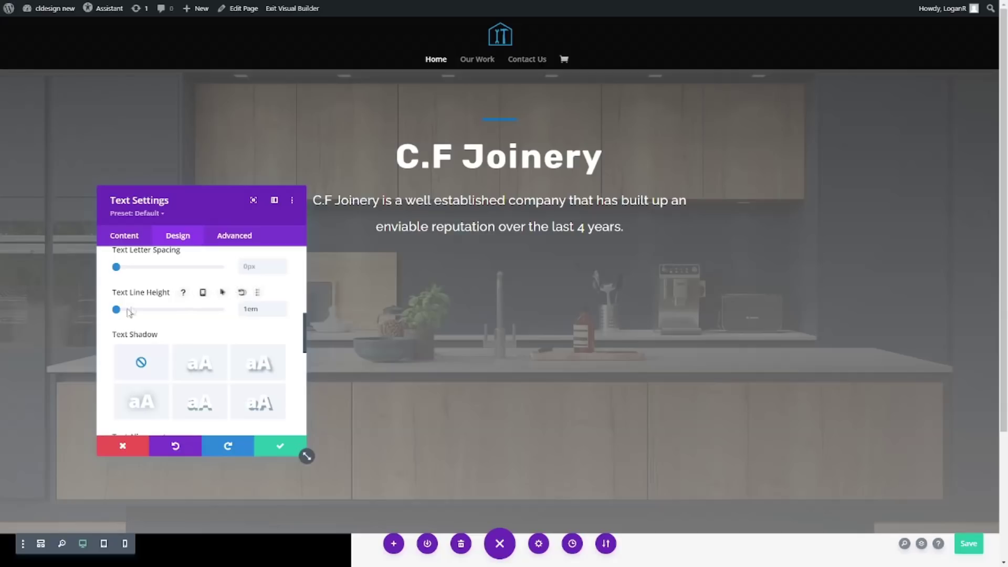
scroll(203, 345, up, 4)
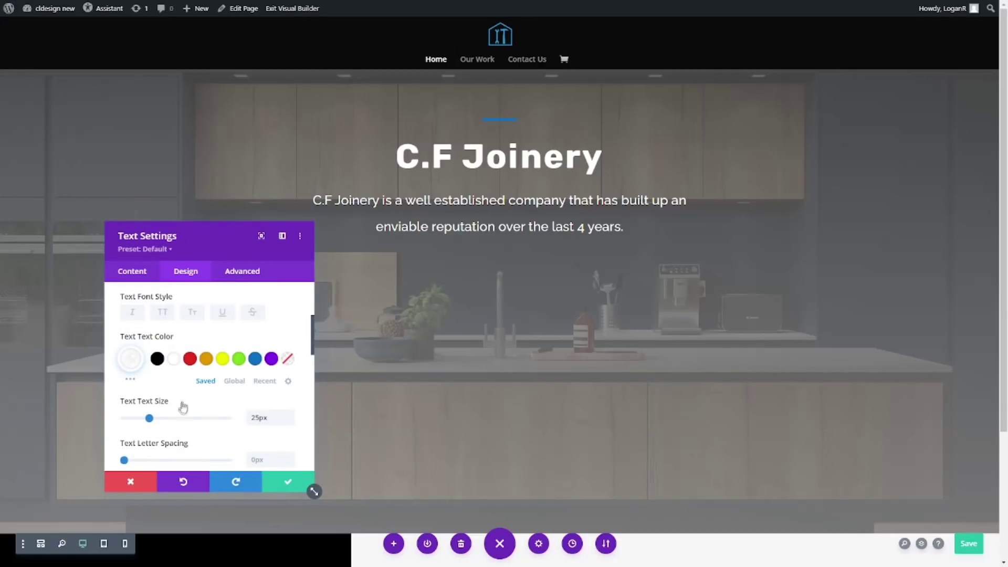
scroll(183, 416, up, 2)
click(288, 481)
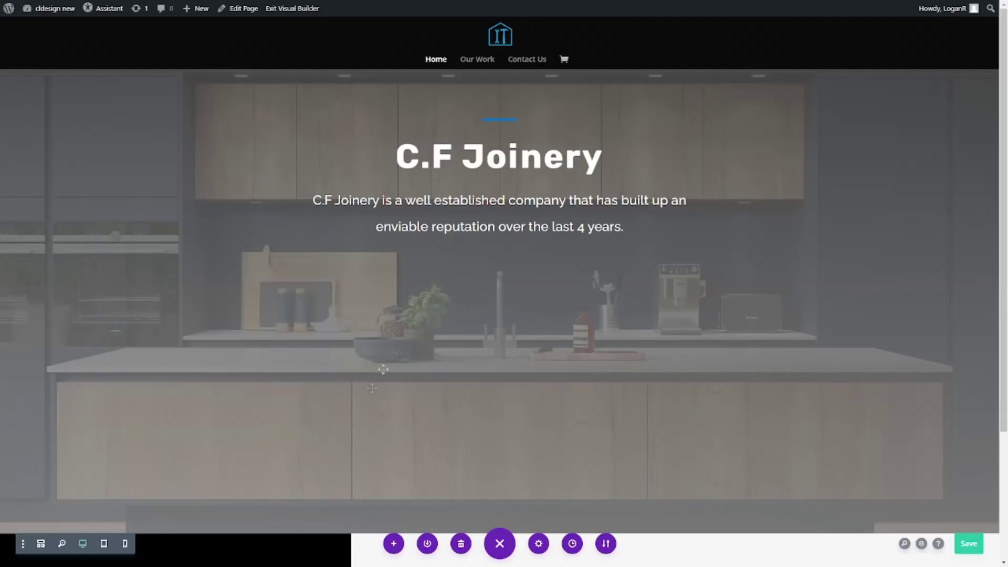
- Add a Button module below the company description and label it "View Our Work"
click(499, 224)
text(butt)
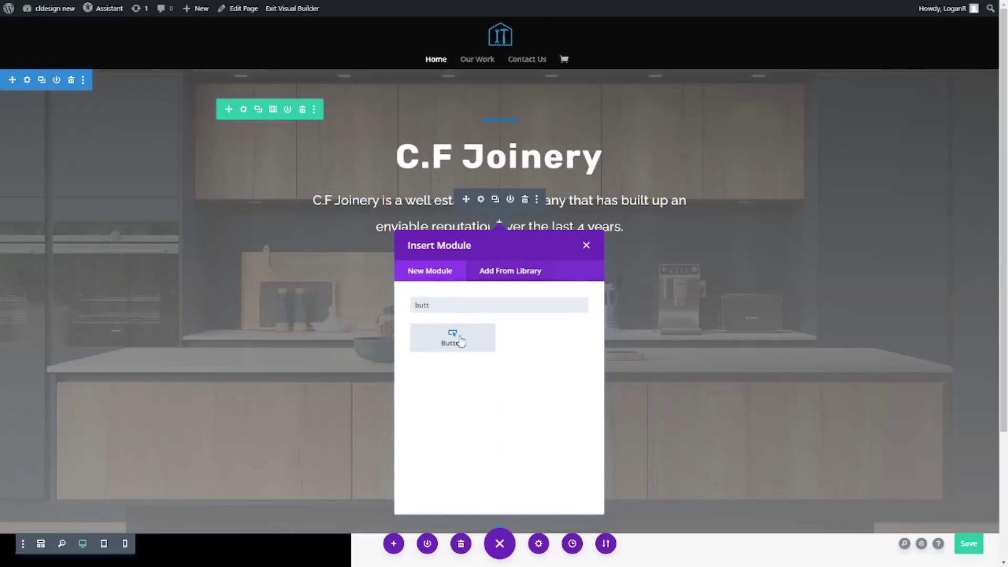
click(452, 337)
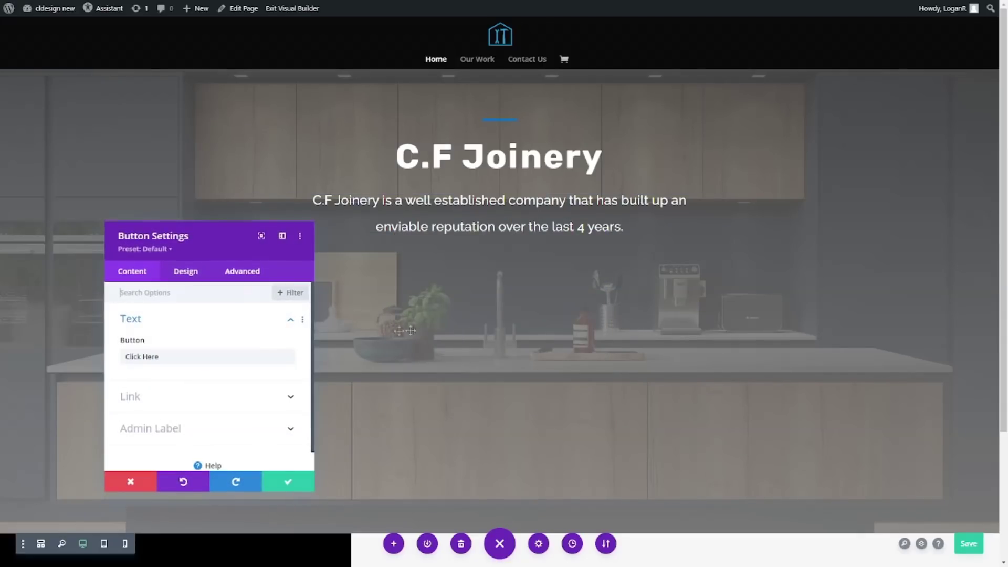
triple_click(182, 362)
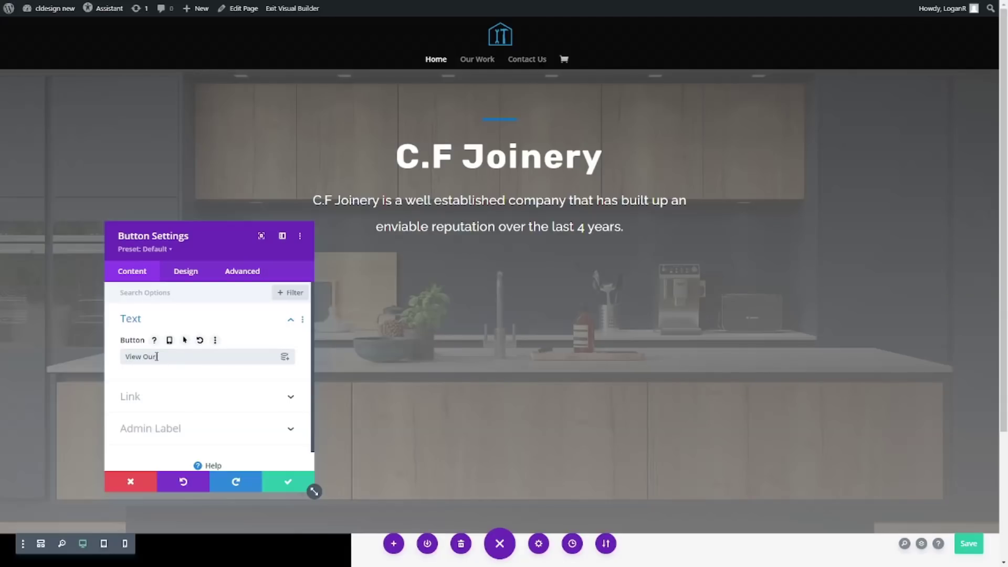
- Set the "View Our Work" button's alignment to centre
click(186, 271)
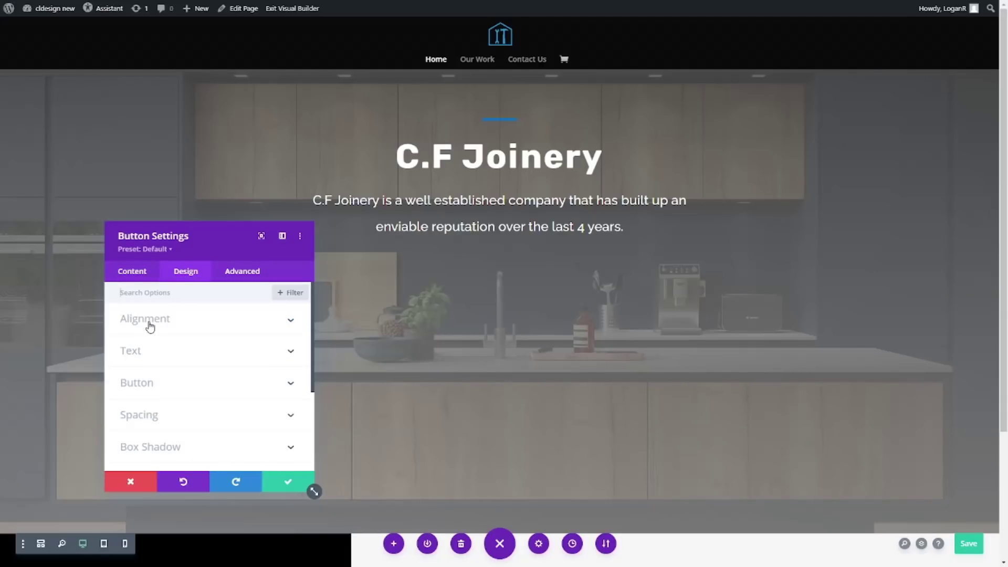
click(155, 326)
click(212, 358)
click(189, 324)
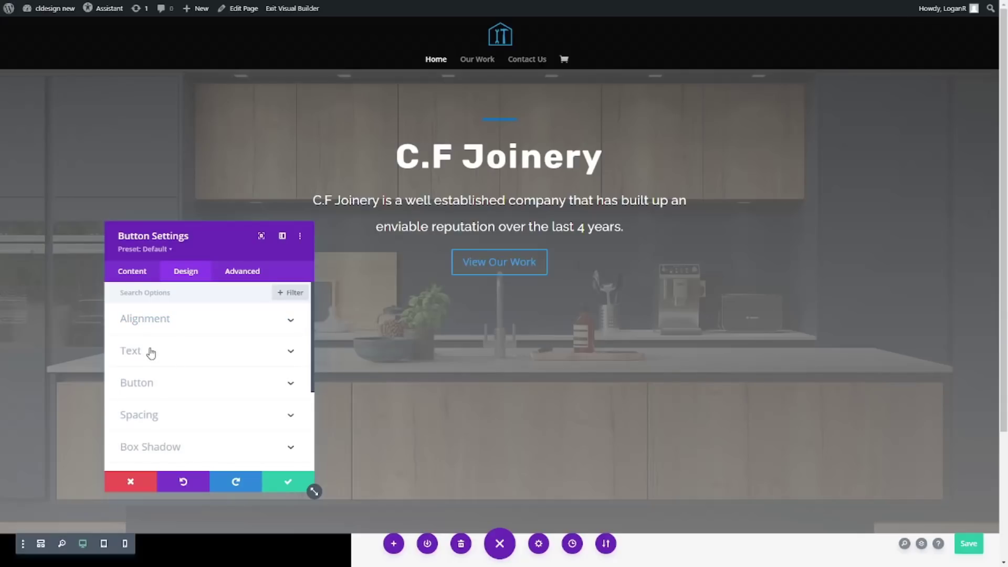
- Enable custom styles for the button and colour its text white
click(160, 381)
click(138, 399)
scroll(178, 369, down, 3)
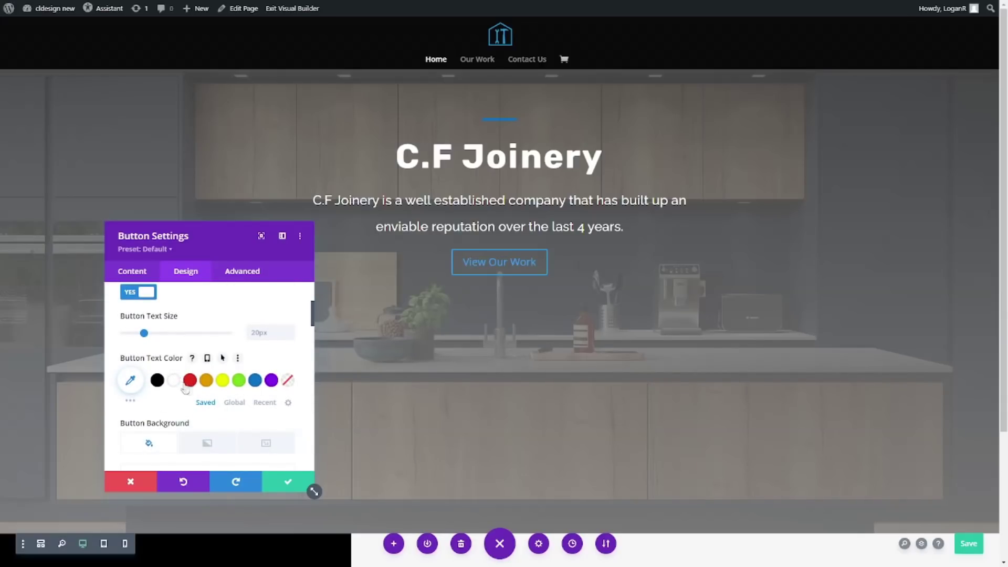
click(252, 382)
scroll(236, 381, down, 2)
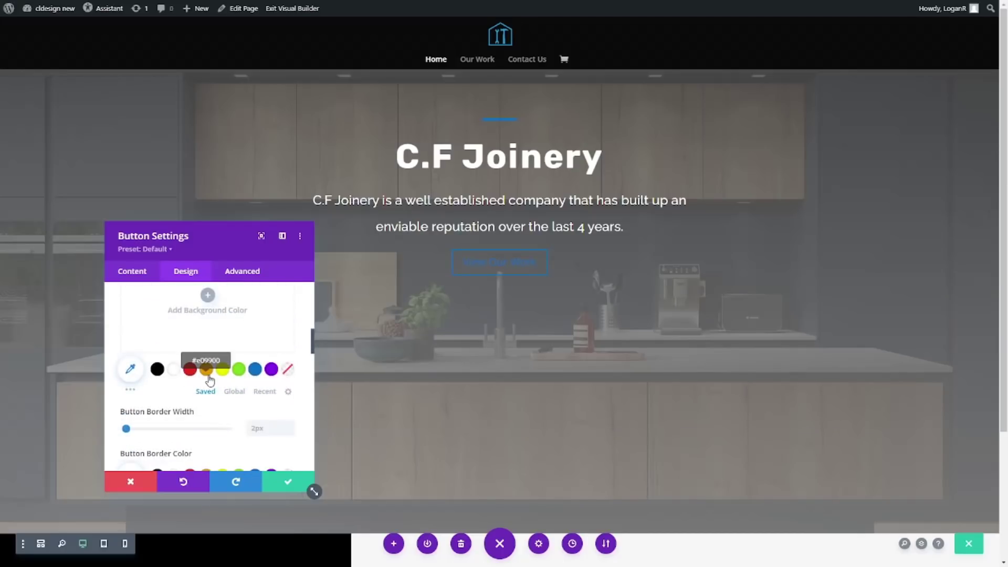
scroll(231, 374, up, 2)
click(174, 380)
- Set the button's background and border colour to the blue #0c71c3 and apply the button settings
scroll(191, 382, down, 2)
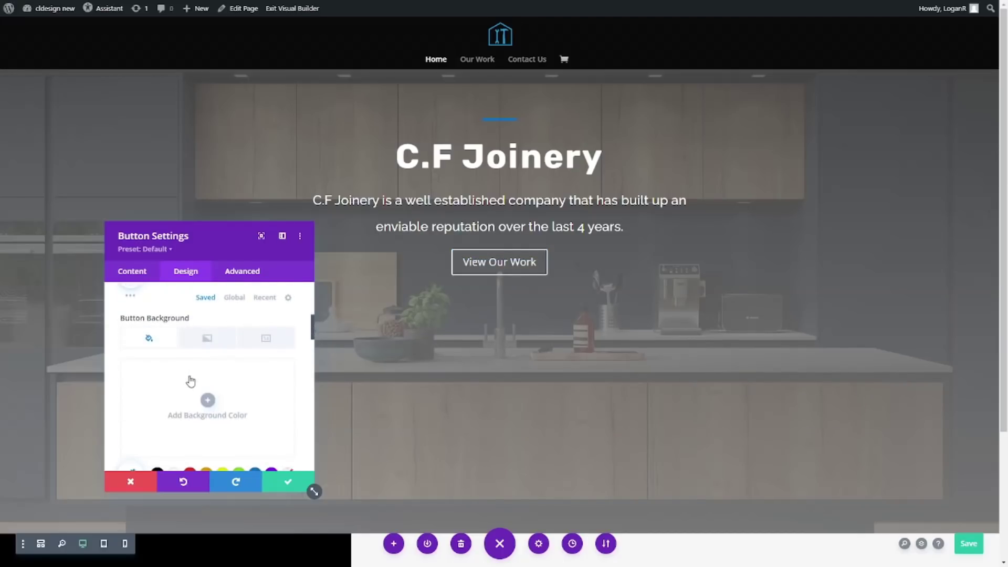
click(191, 384)
click(254, 316)
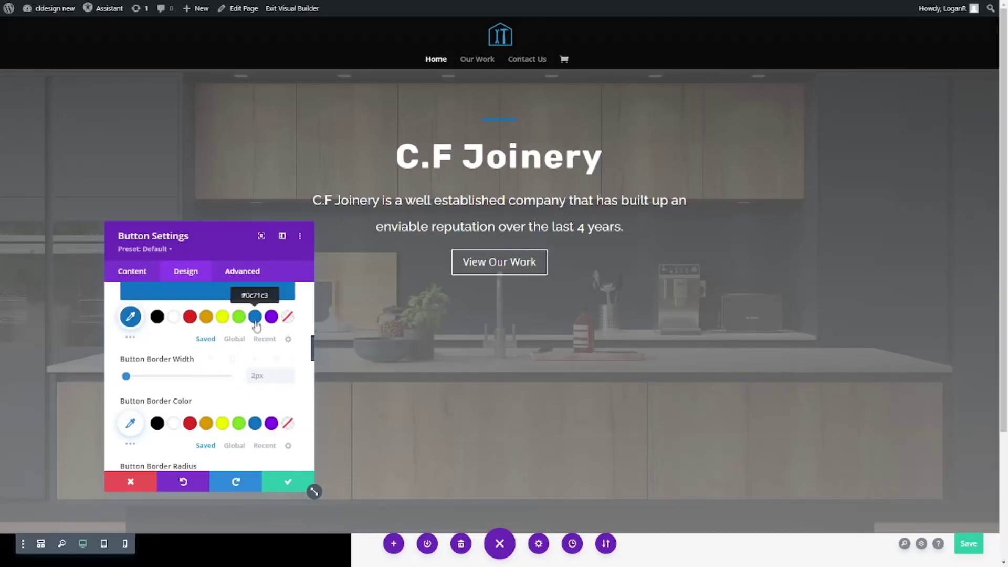
click(255, 423)
scroll(205, 408, up, 2)
scroll(205, 409, up, 2)
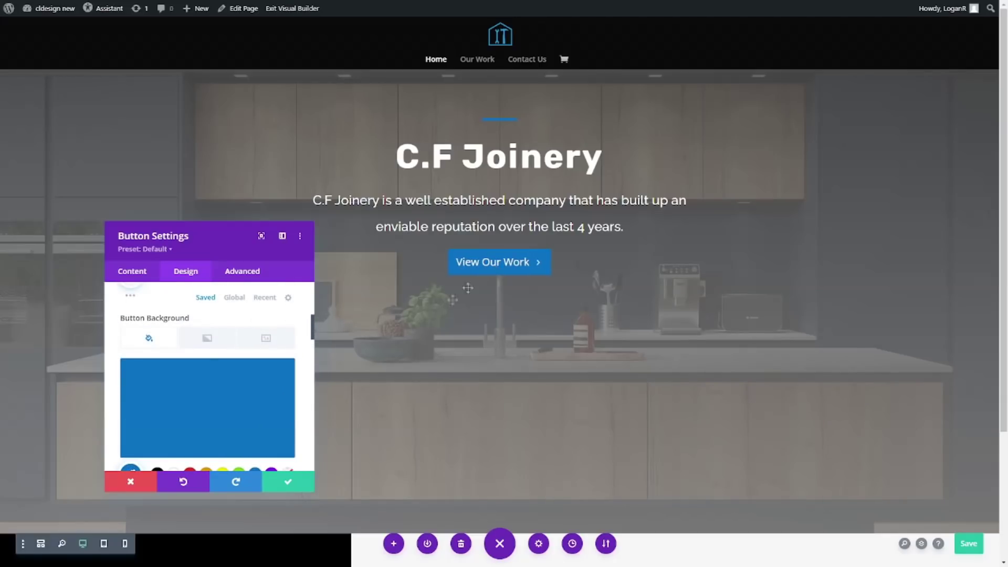
click(288, 482)
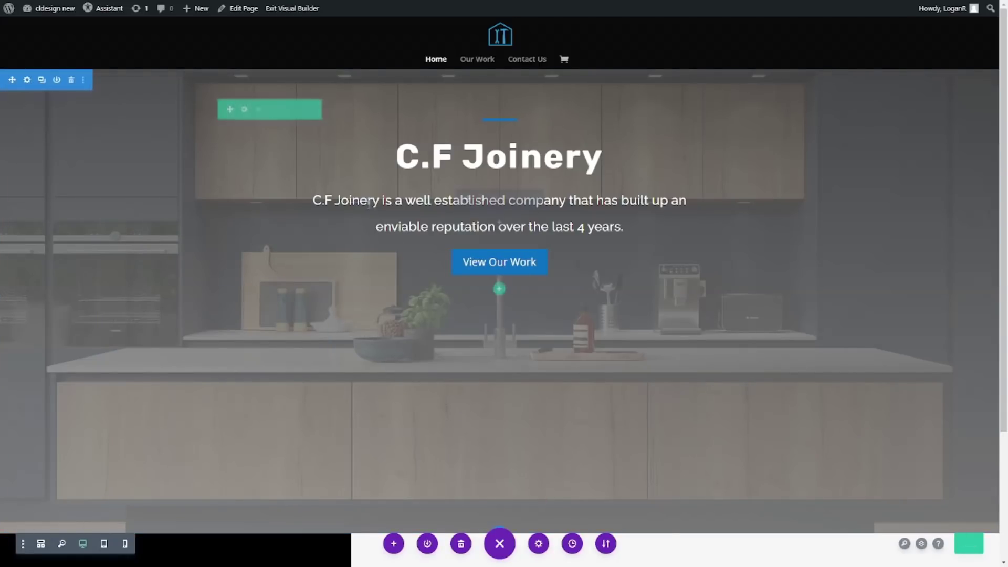
- Increase the spacing above the hero content so the divider, heading, description and button sit around the middle of the kitchen photo
drag(466, 104, 484, 195)
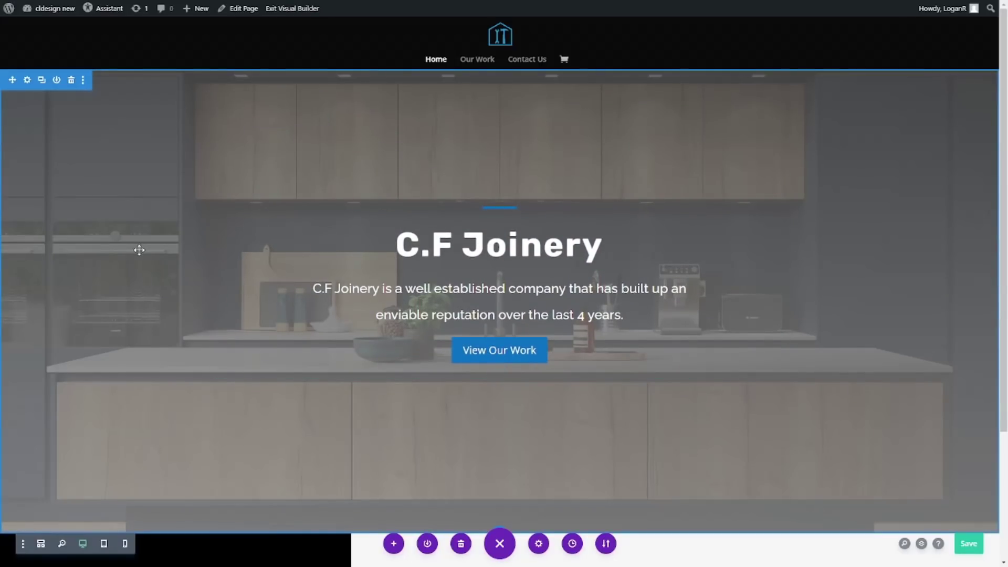
double_click(219, 255)
click(128, 479)
- Reopen the hero section's background gradient and adjust the opacity of its first colour
double_click(116, 436)
click(162, 353)
scroll(168, 351, down, 1)
click(184, 341)
scroll(189, 348, down, 2)
click(173, 375)
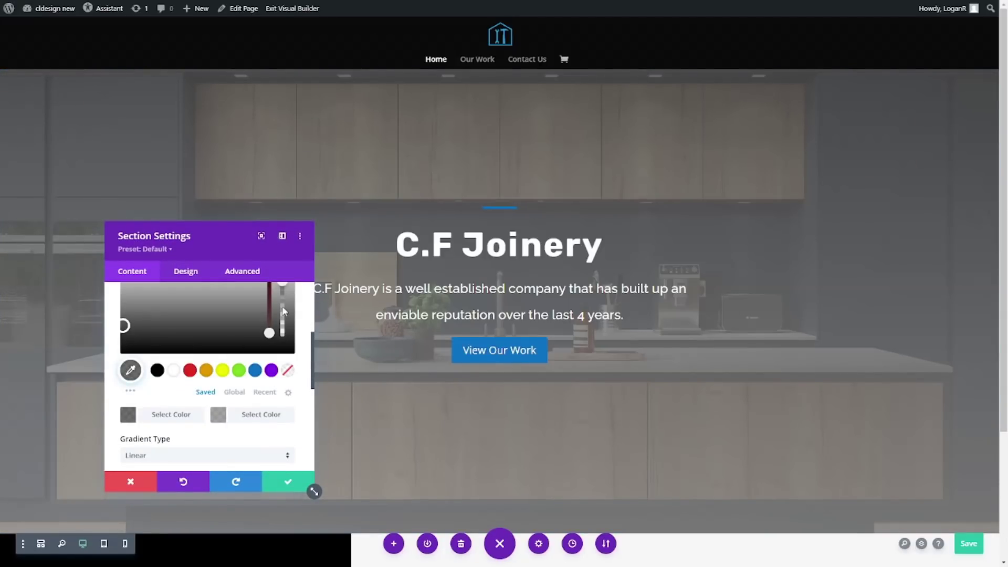
scroll(282, 311, up, 1)
drag(282, 287, 282, 287)
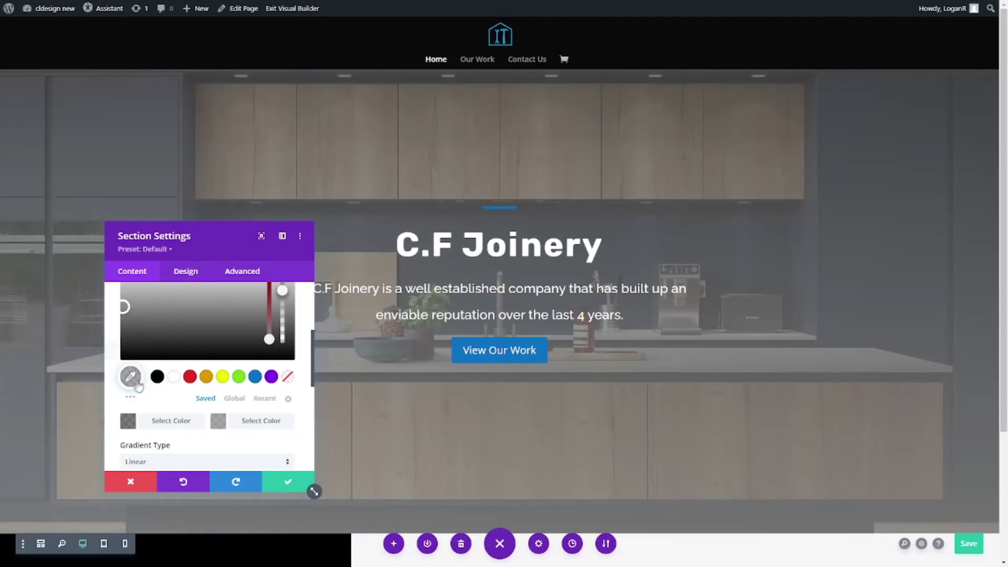
- Change the gradient's second colour to a semi-transparent dark grey and apply the section settings
click(138, 382)
click(216, 380)
click(157, 378)
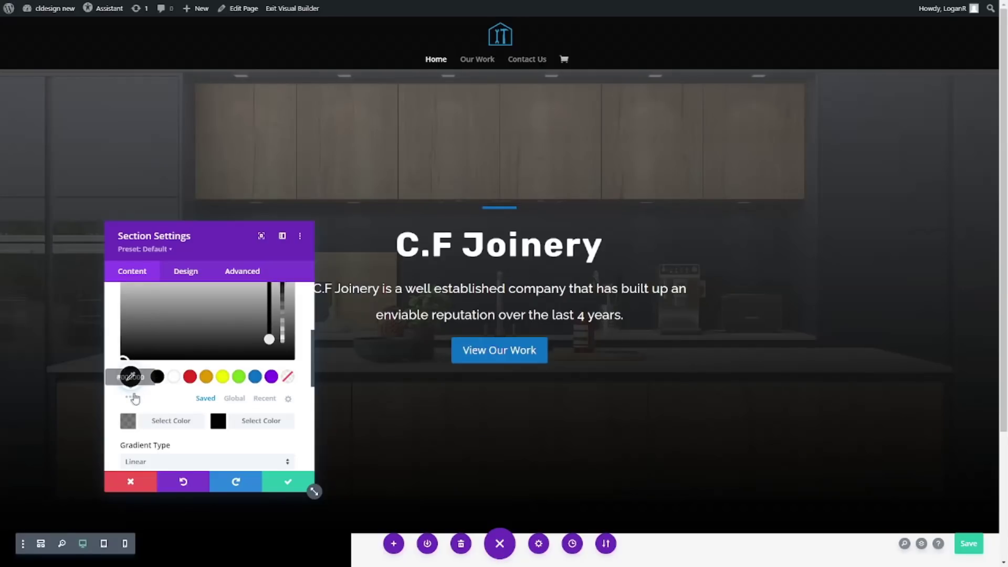
click(135, 398)
click(206, 378)
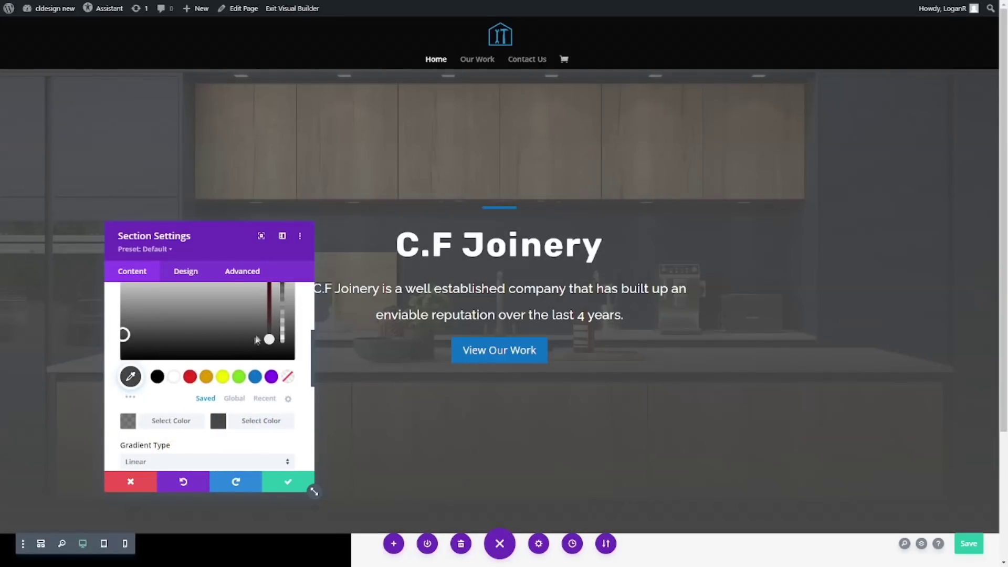
scroll(273, 342, up, 1)
drag(282, 339, 284, 355)
click(294, 477)
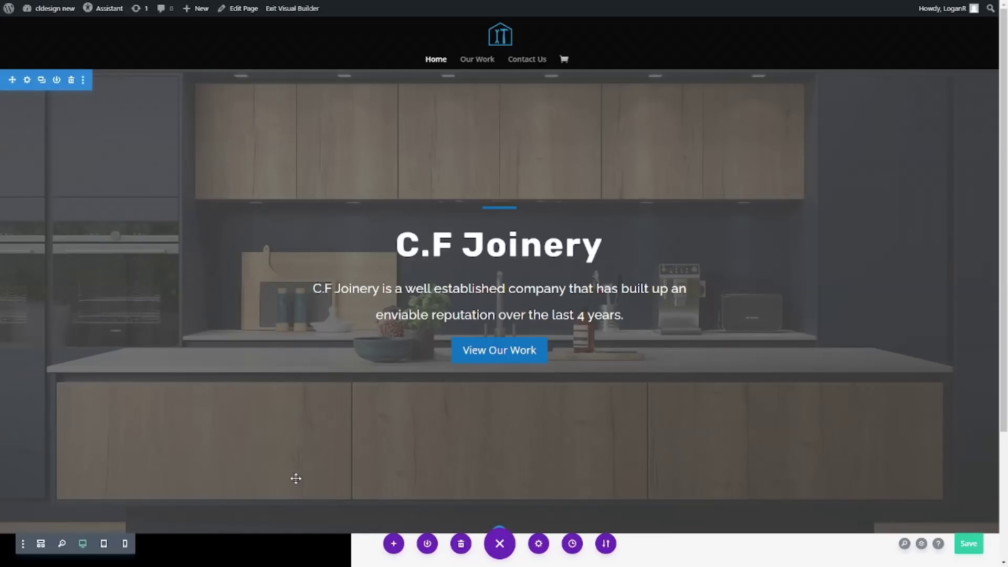
- Set the background of the specialty section below the hero to the blue #0c71c3
scroll(272, 458, down, 3)
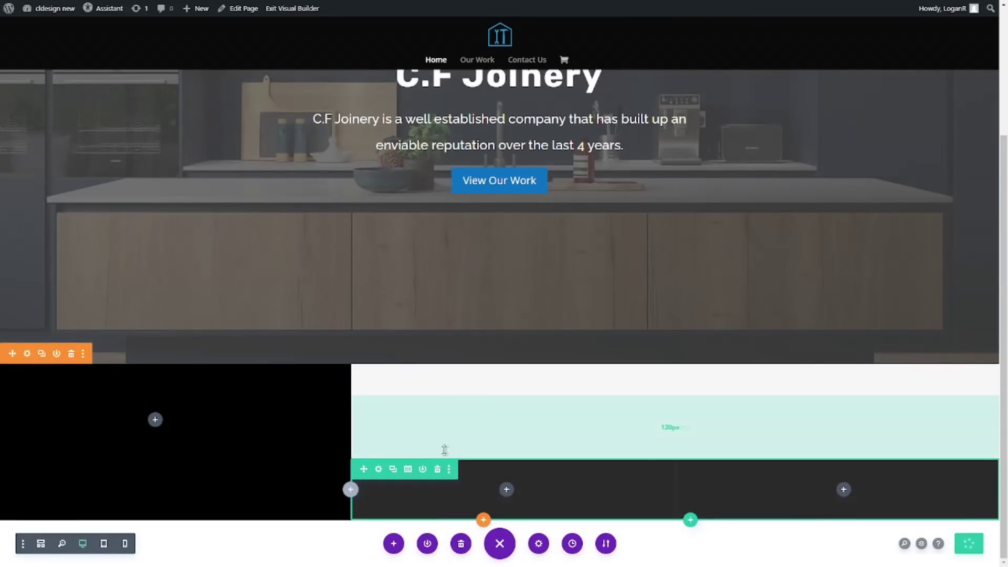
double_click(59, 404)
click(164, 360)
scroll(175, 366, down, 2)
click(255, 371)
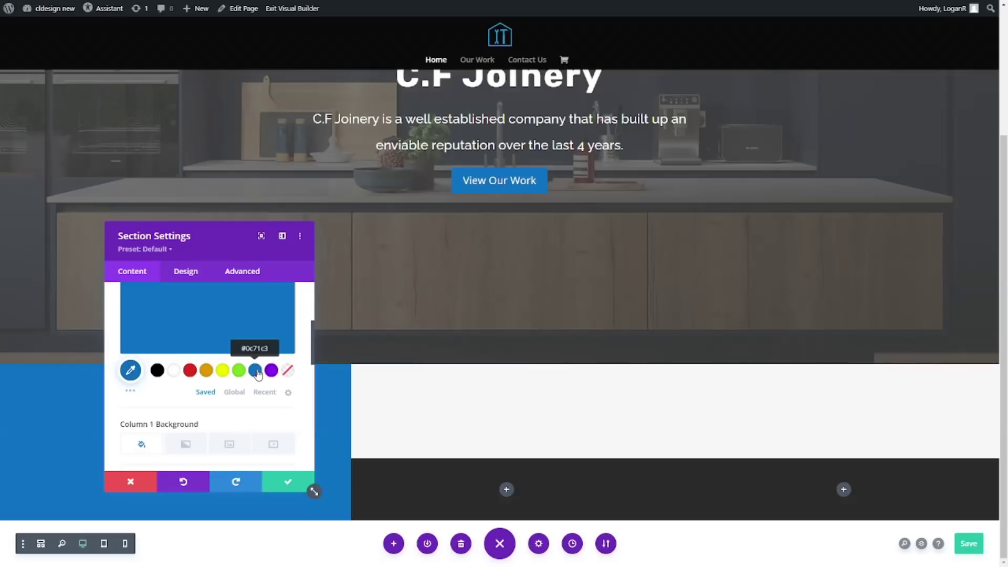
scroll(278, 446, down, 3)
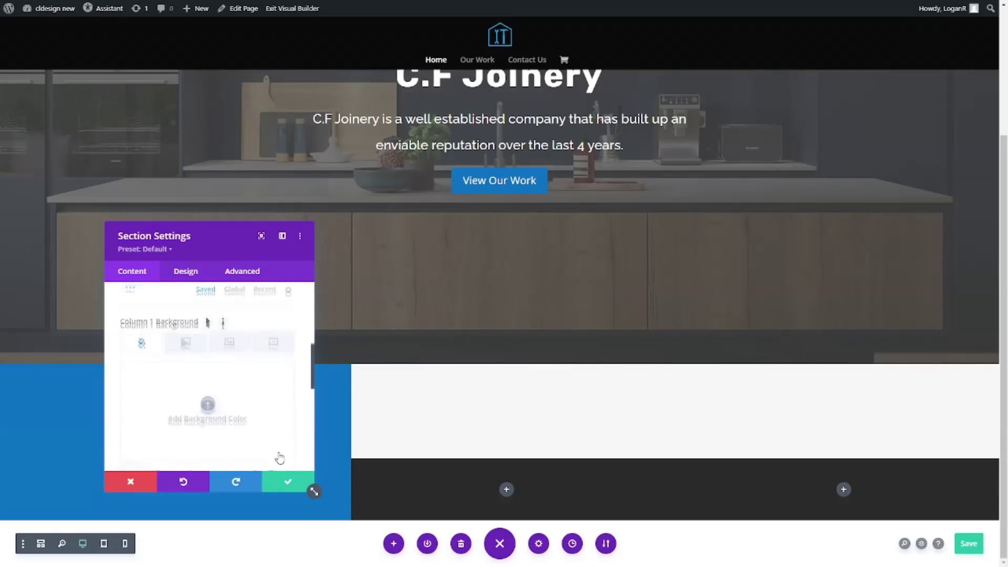
- Apply the section settings and insert a Blurb module in the blue column below the hero
click(278, 480)
click(155, 420)
text(B)
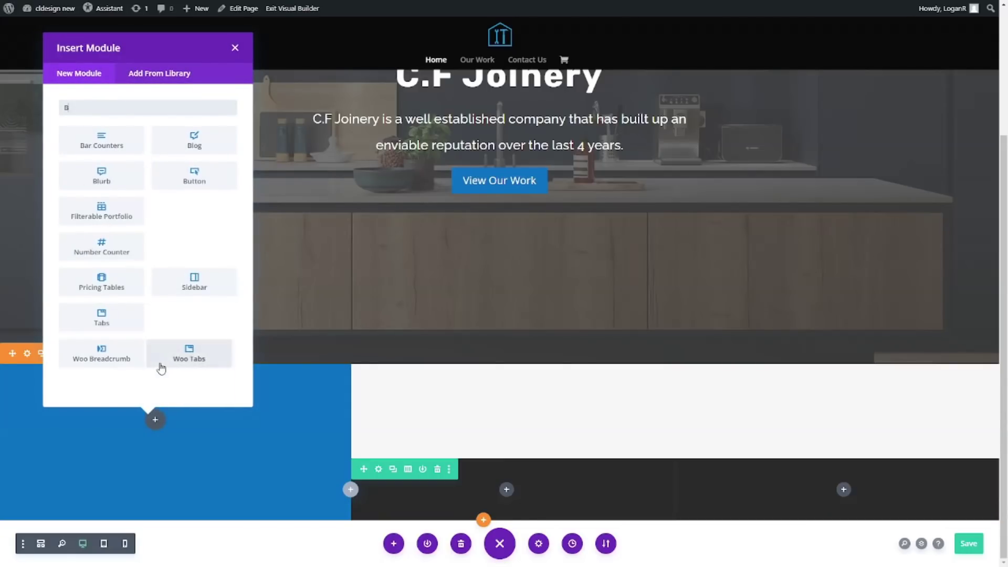
text(lur)
click(102, 140)
- Remove the blurb's placeholder image, enable its icon and choose the double right chevron
scroll(191, 378, down, 3)
scroll(183, 415, up, 3)
click(182, 425)
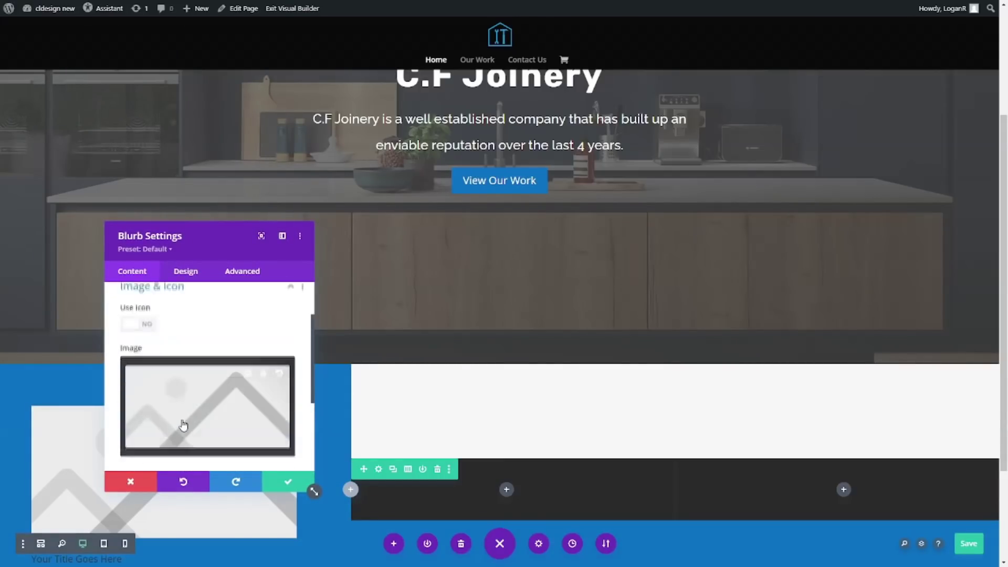
click(261, 388)
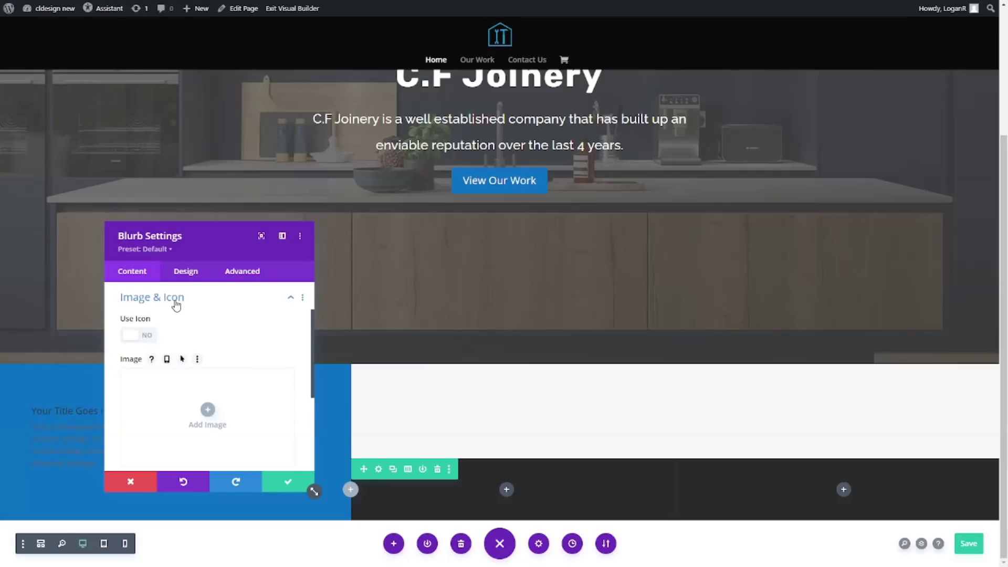
click(140, 335)
scroll(225, 373, down, 1)
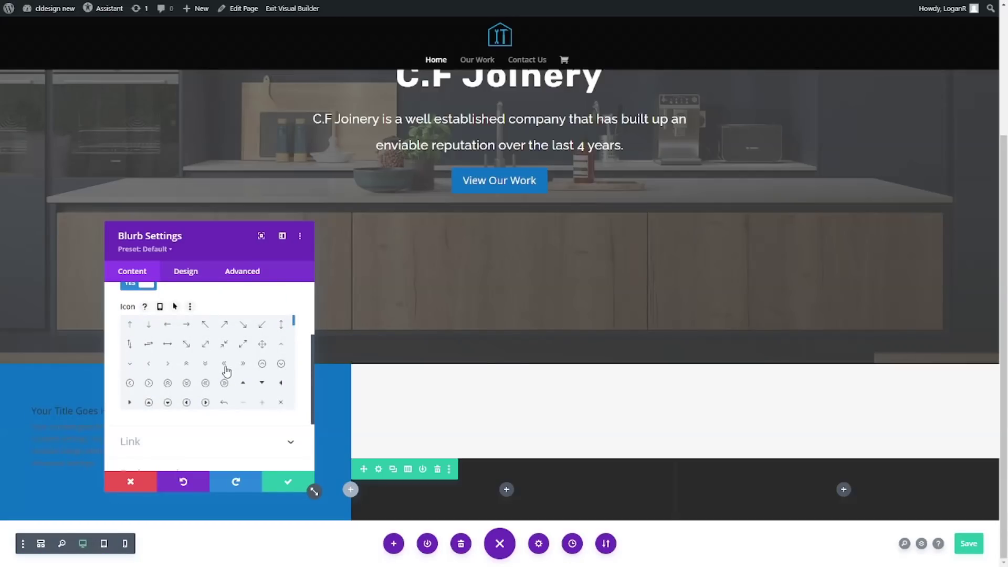
click(225, 365)
click(244, 363)
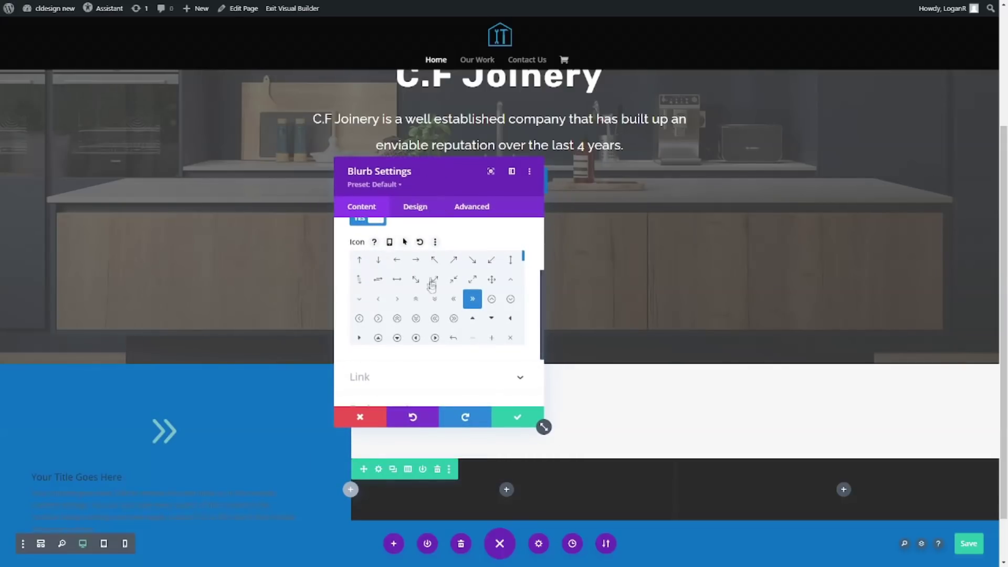
scroll(398, 343, down, 3)
scroll(408, 333, up, 5)
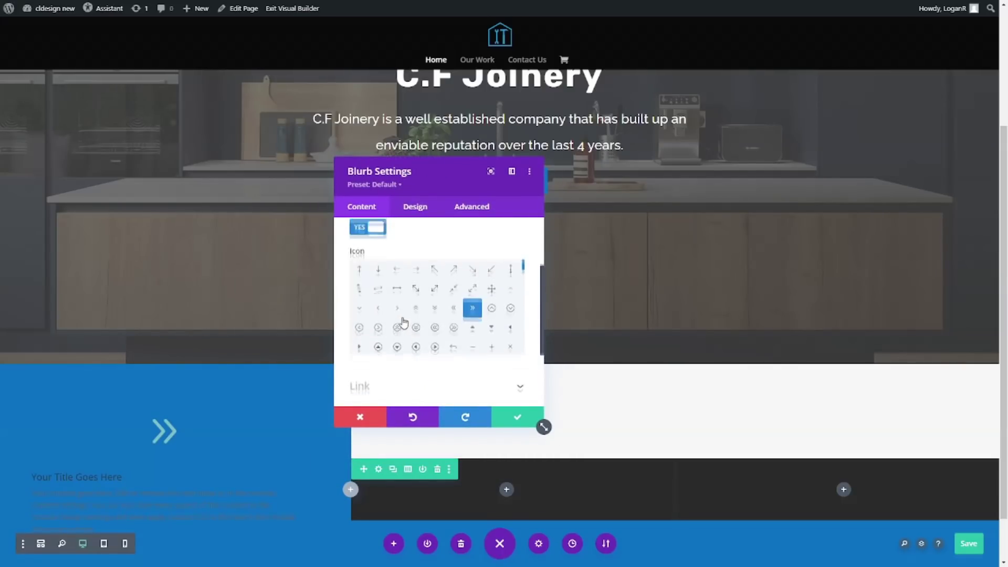
- Colour the blurb icon white (#ffffff) and place it to the left of the text
click(415, 207)
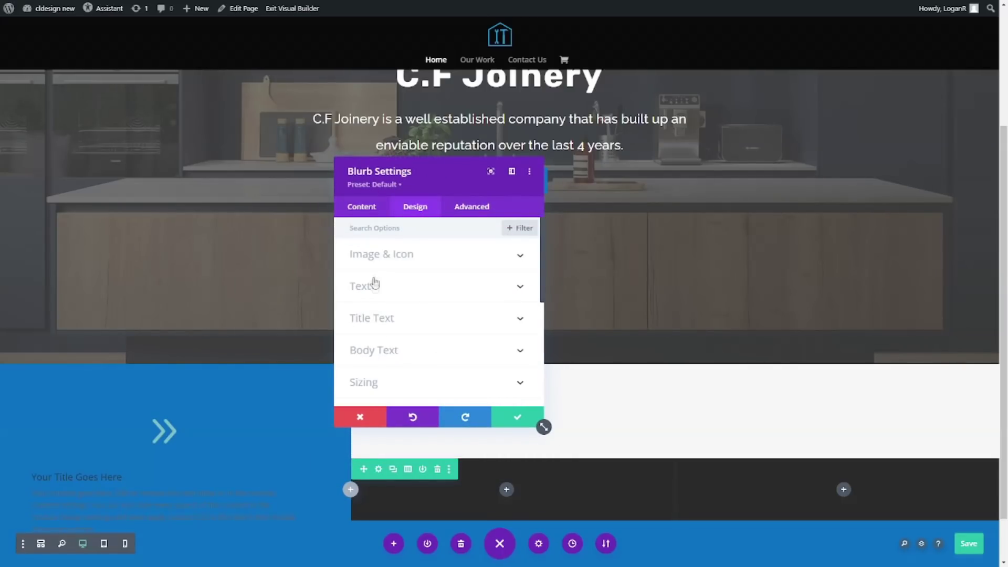
click(393, 255)
scroll(394, 265, down, 2)
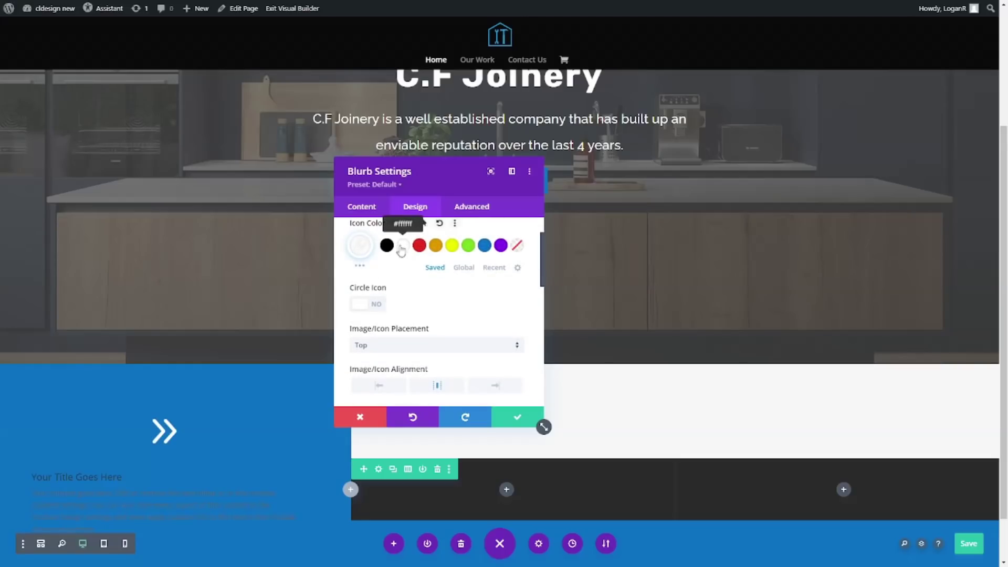
scroll(397, 314, down, 1)
click(387, 297)
click(370, 322)
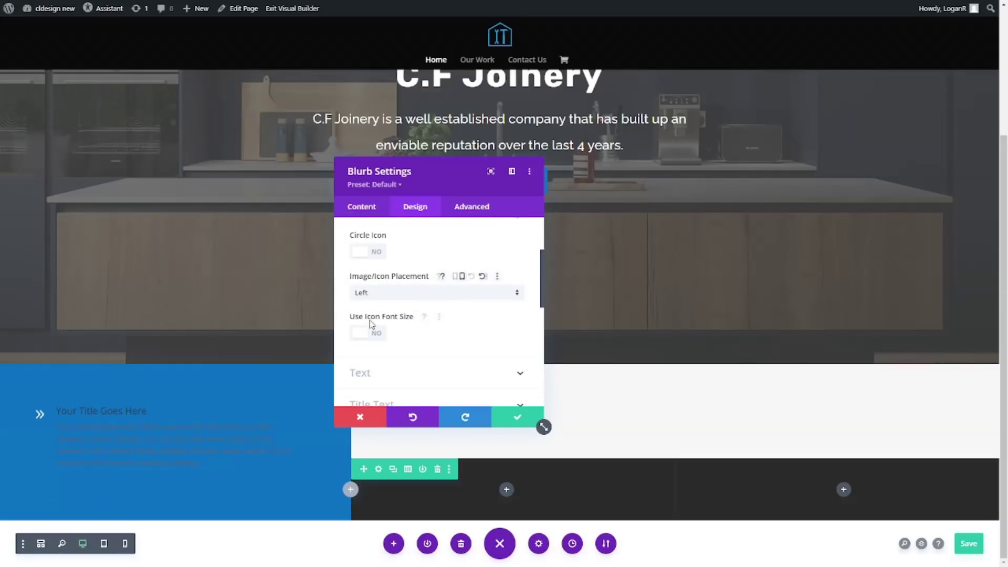
- Enable a custom icon font size for the blurb and set it to 55px
scroll(397, 289, down, 1)
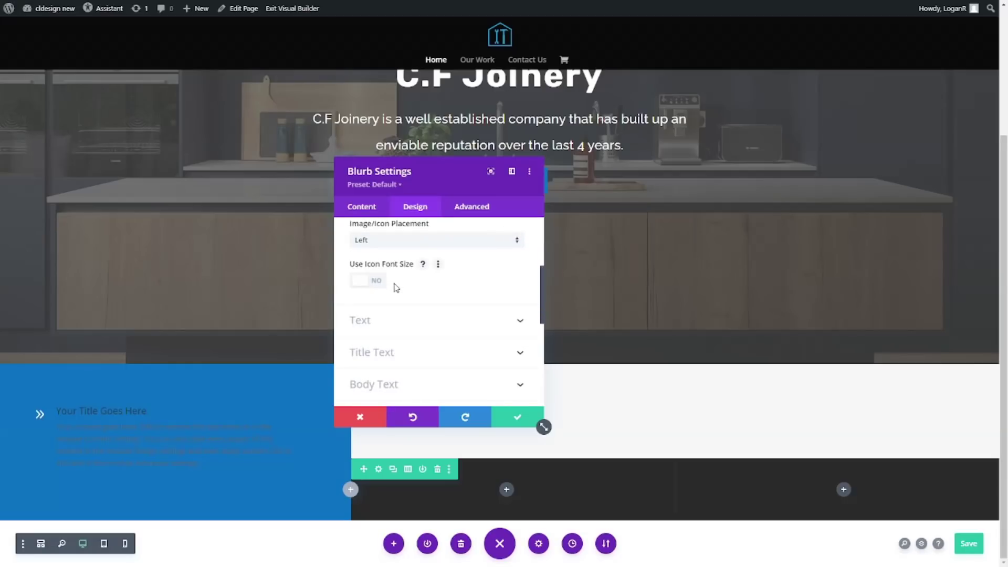
click(365, 282)
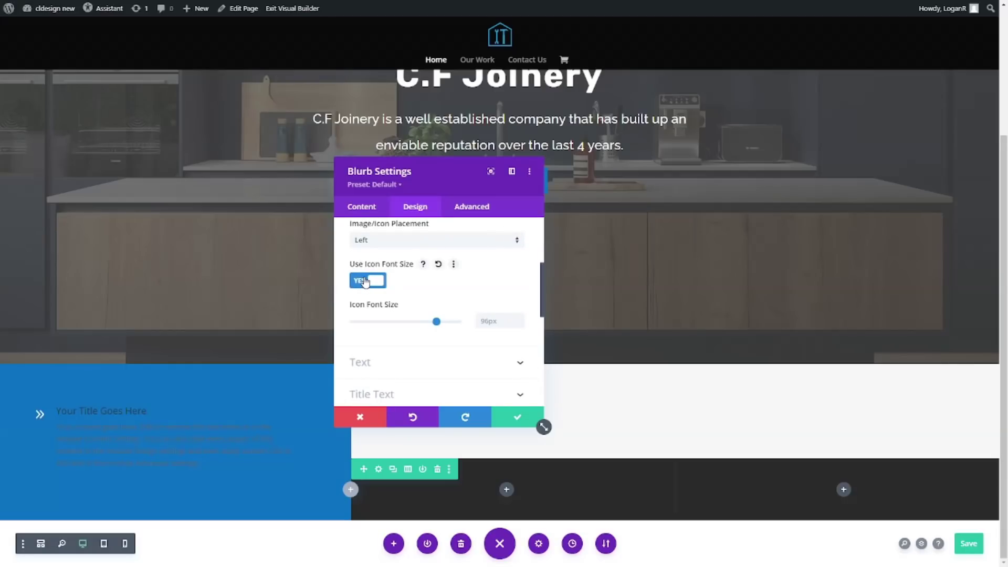
drag(436, 322, 412, 323)
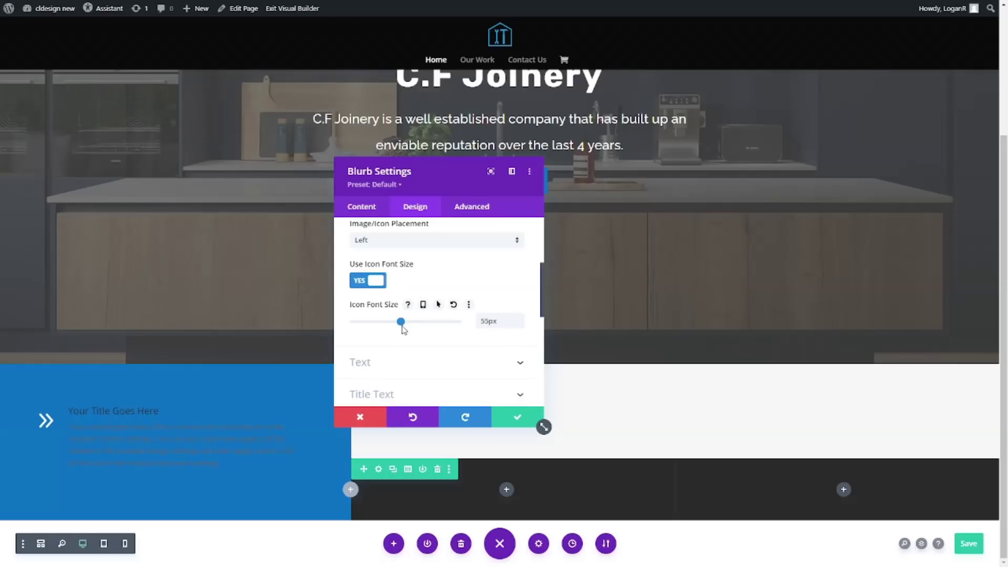
- Set the blurb's text color to Light
scroll(462, 341, down, 2)
click(385, 313)
scroll(391, 316, up, 2)
scroll(393, 320, down, 2)
scroll(397, 309, up, 1)
scroll(407, 289, down, 3)
scroll(404, 281, up, 3)
click(383, 317)
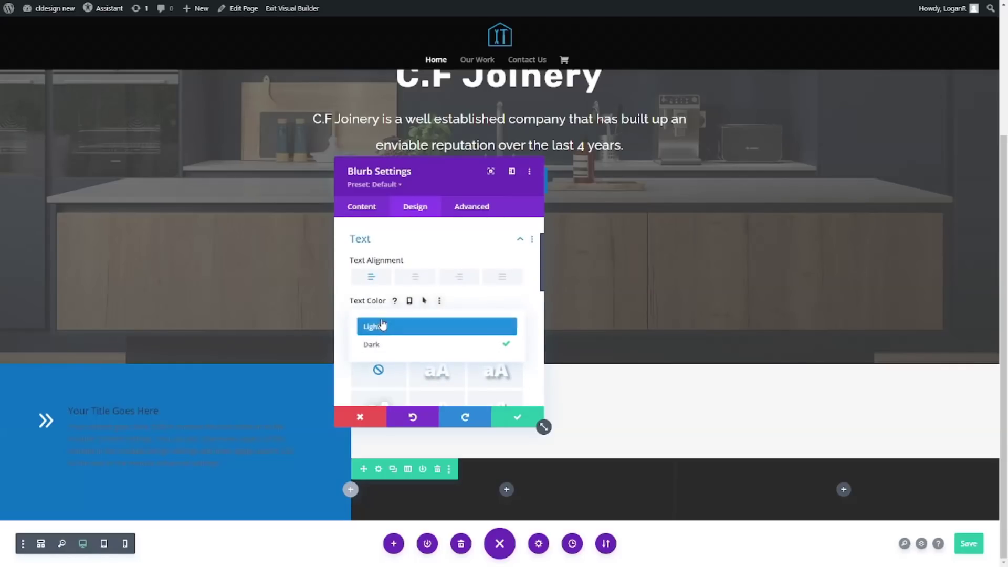
click(383, 327)
- Set the blurb's title text color to black (#000000)
scroll(386, 325, down, 3)
click(386, 319)
scroll(387, 312, down, 3)
click(387, 269)
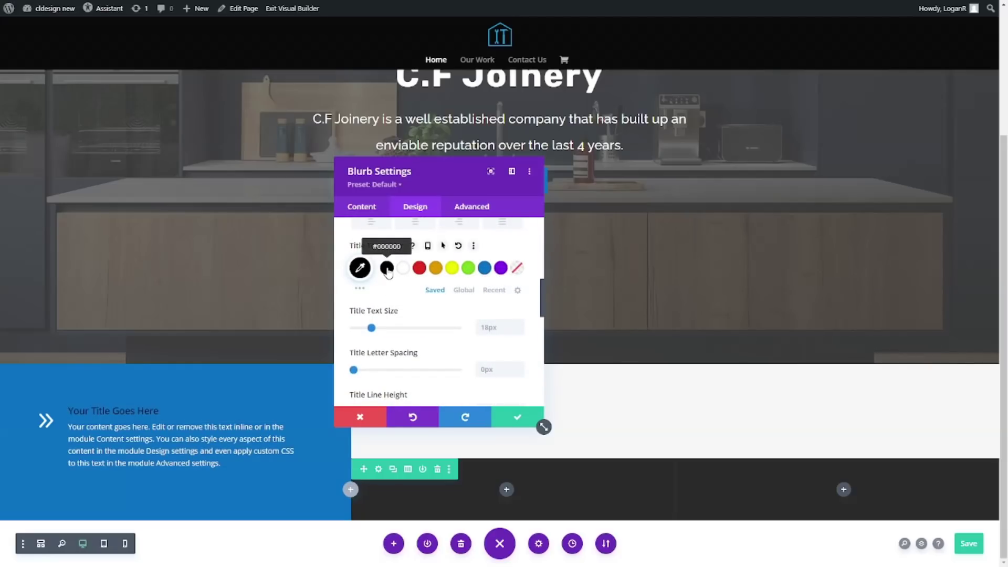
- Set the blurb's title font to Rubik with a Medium font weight
scroll(387, 332, up, 4)
click(385, 266)
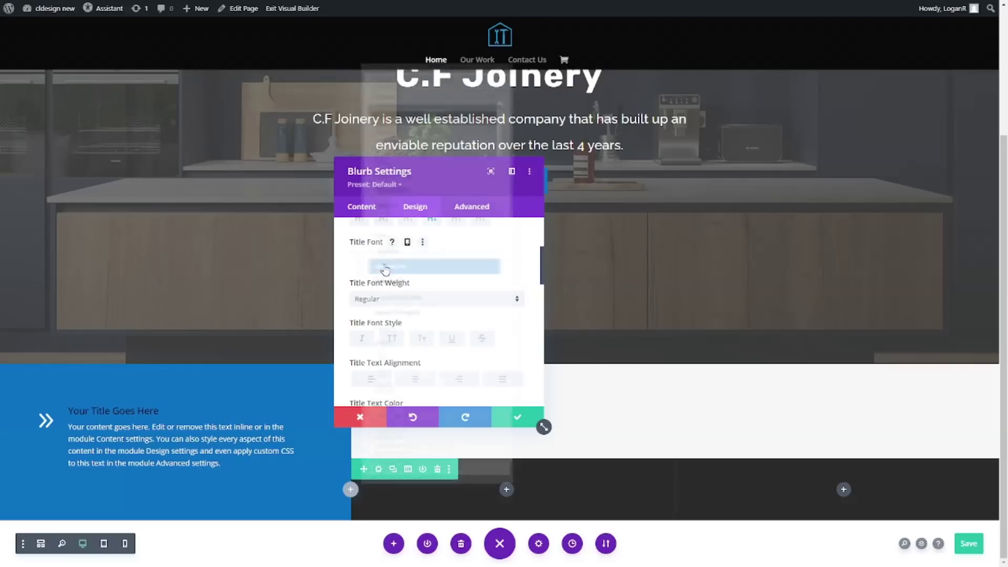
text(Rubi)
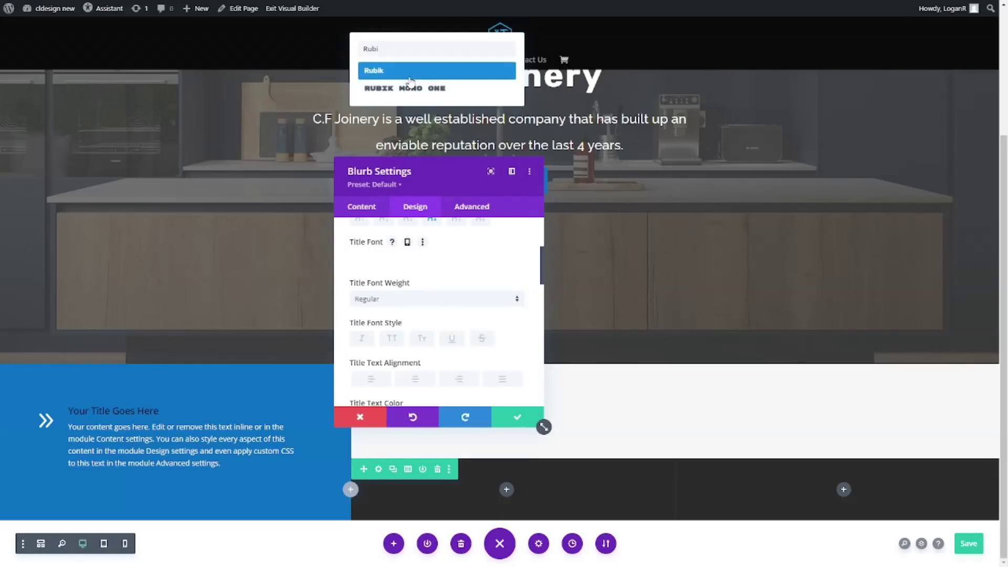
click(410, 80)
click(386, 299)
click(381, 342)
scroll(382, 331, down, 5)
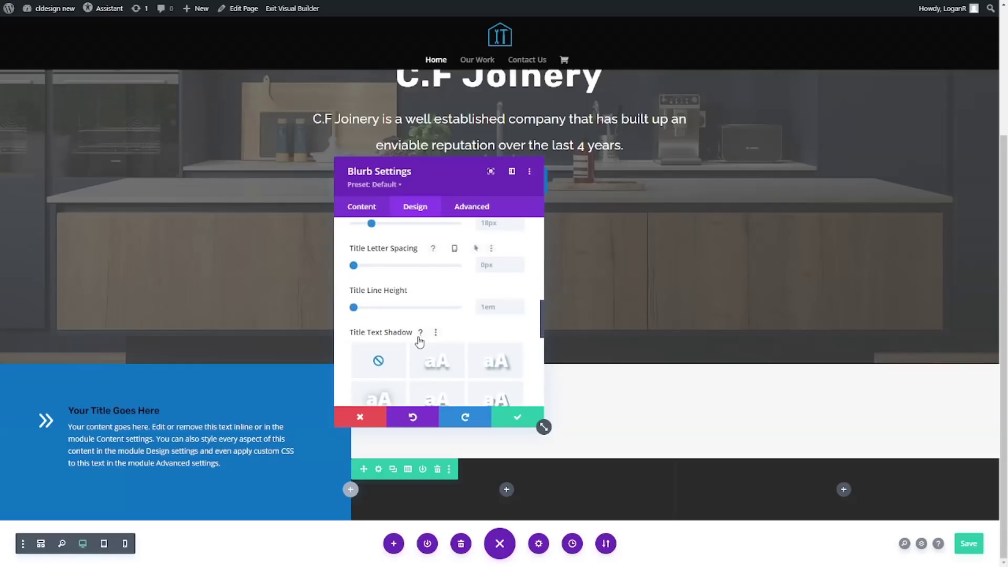
- Replace the blurb's body with the copied "Eco Friendly Construction" heading and its "Donec sollicitudin molestie malesuada" paragraph
click(359, 202)
click(389, 255)
scroll(401, 274, down, 3)
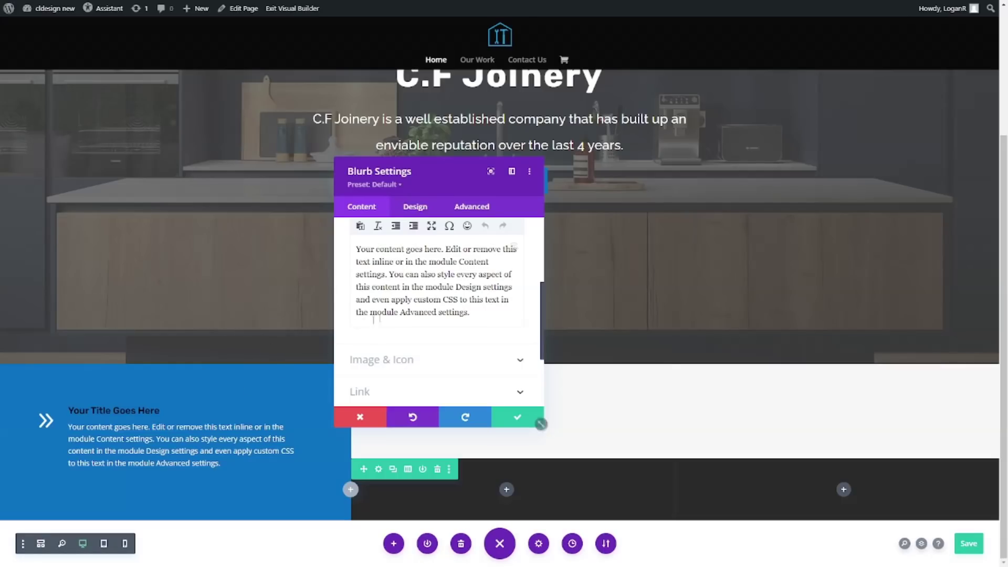
mouse_move(469, 313)
mouse_down()
mouse_move(475, 294)
mouse_move(465, 320)
mouse_up()
drag(444, 248, 319, 251)
key(ctrl+a)
text(Eco Friendly Construction Donec sollicitudin molestie malesuada. Praesent sapien massa, convallis a pellentesque nec, egestas non nisi)
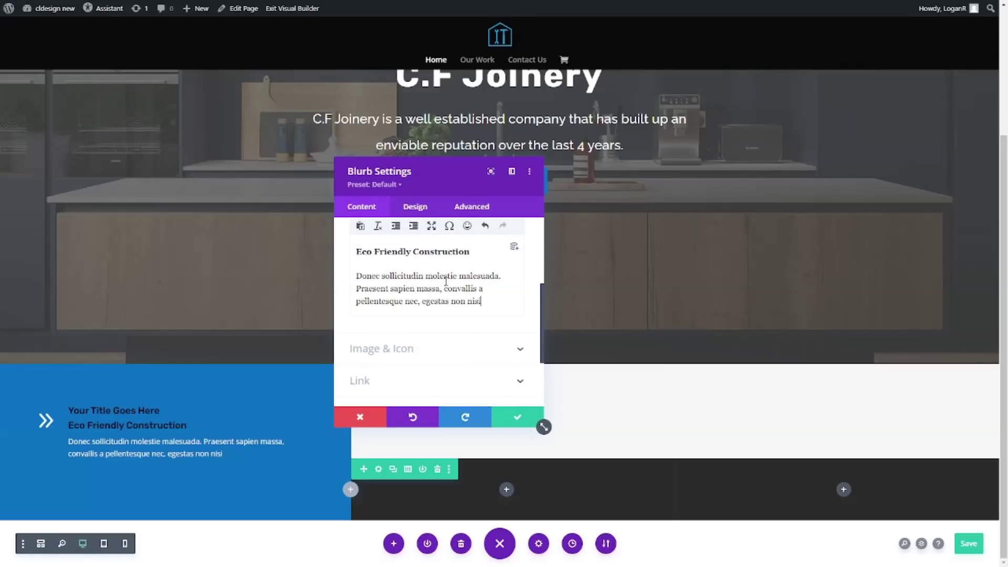
- Set the blurb's title text size to 17px
scroll(446, 287, up, 2)
triple_click(382, 357)
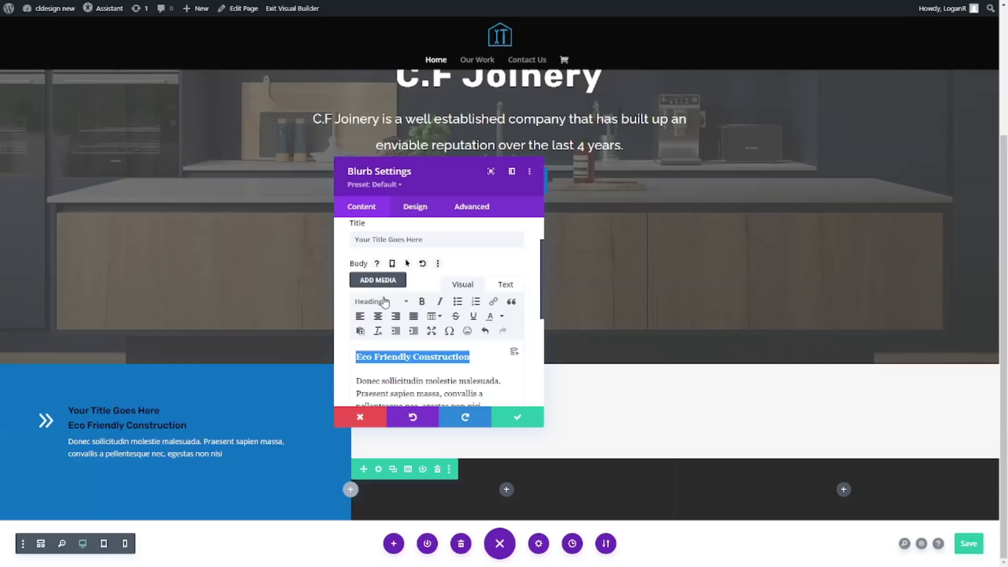
click(415, 206)
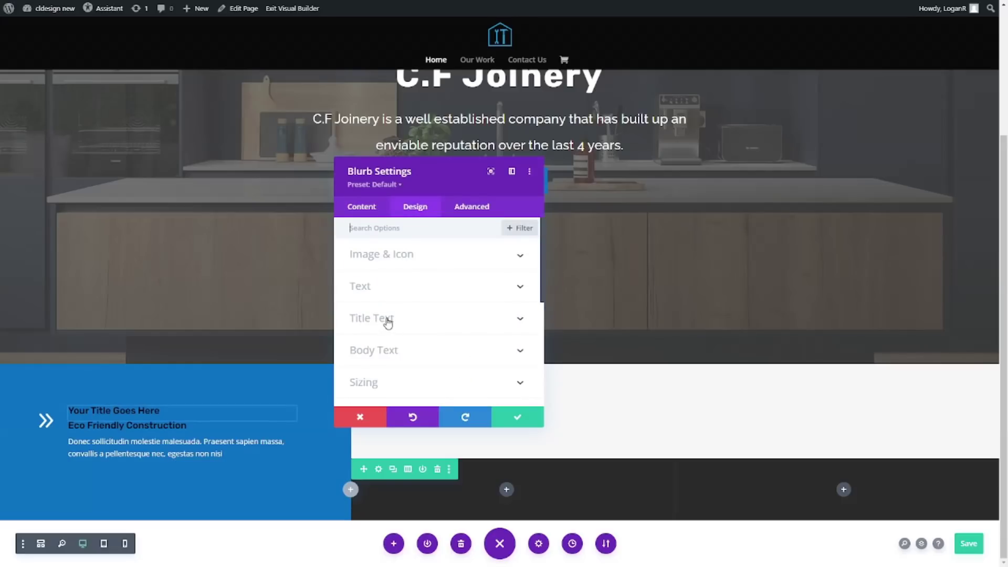
click(388, 286)
click(389, 234)
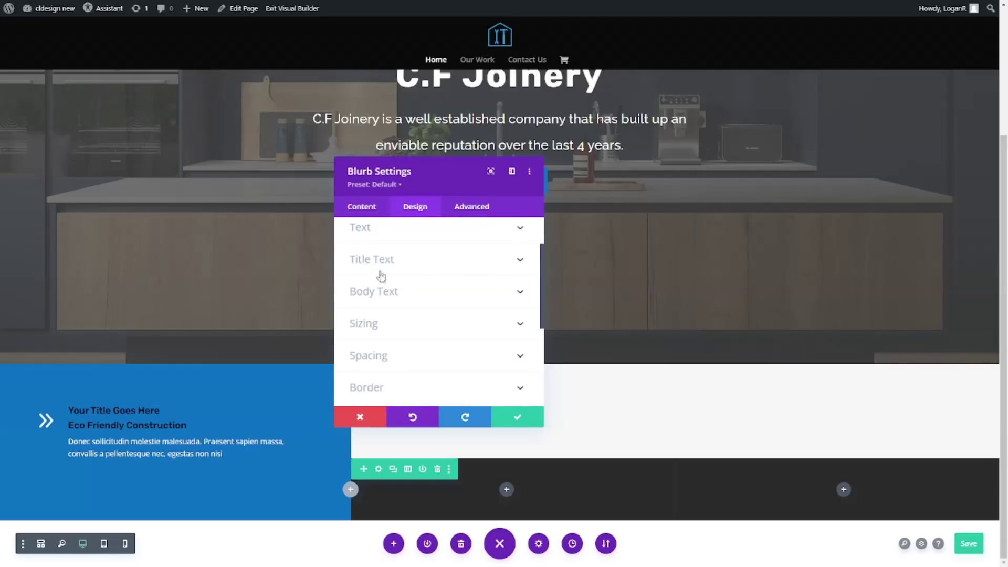
click(411, 266)
scroll(434, 277, down, 4)
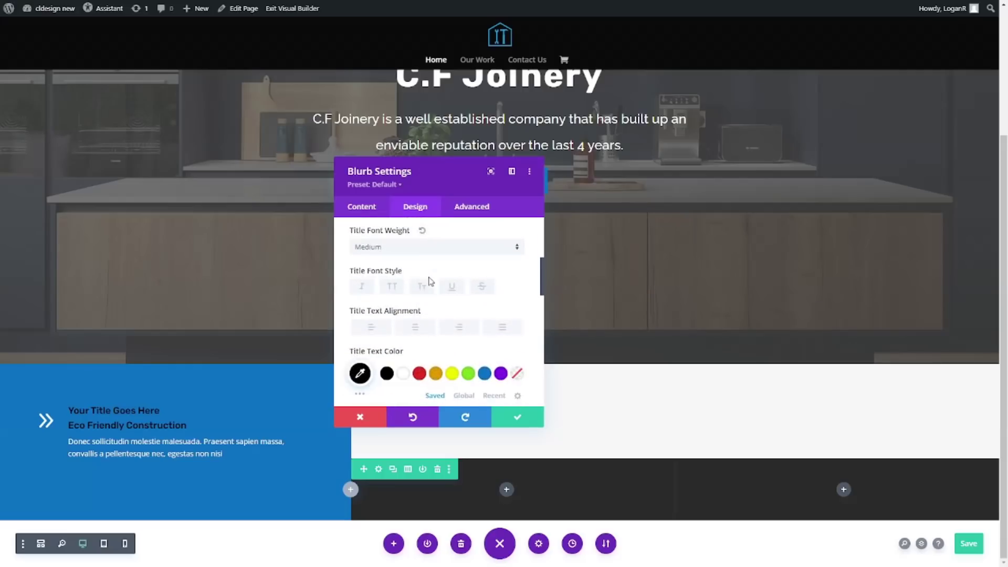
click(362, 276)
mouse_move(363, 282)
mouse_down()
mouse_move(355, 279)
mouse_move(370, 285)
mouse_up()
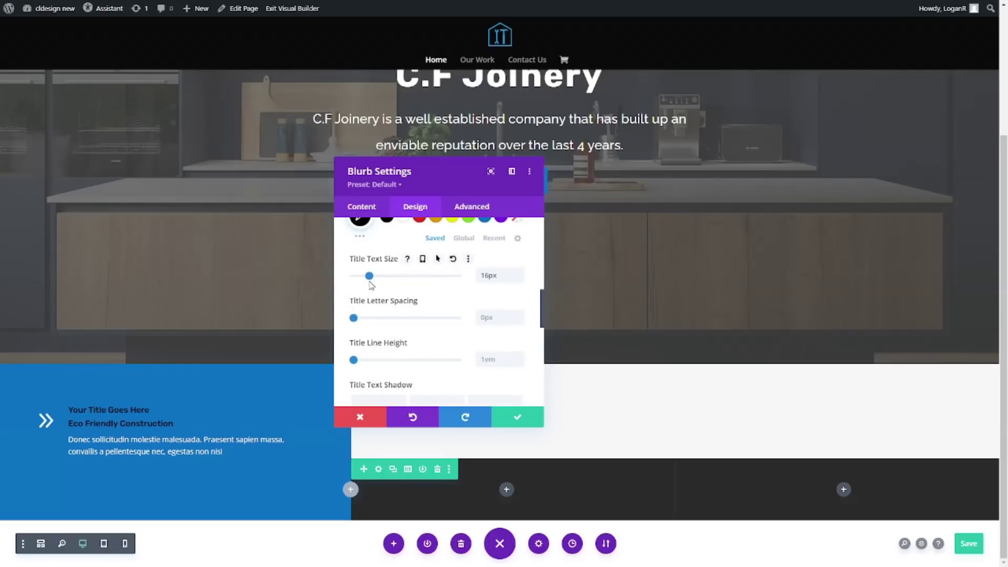
- Clear the blurb's "Your Title Goes Here" title and apply the blurb settings
click(369, 208)
click(381, 257)
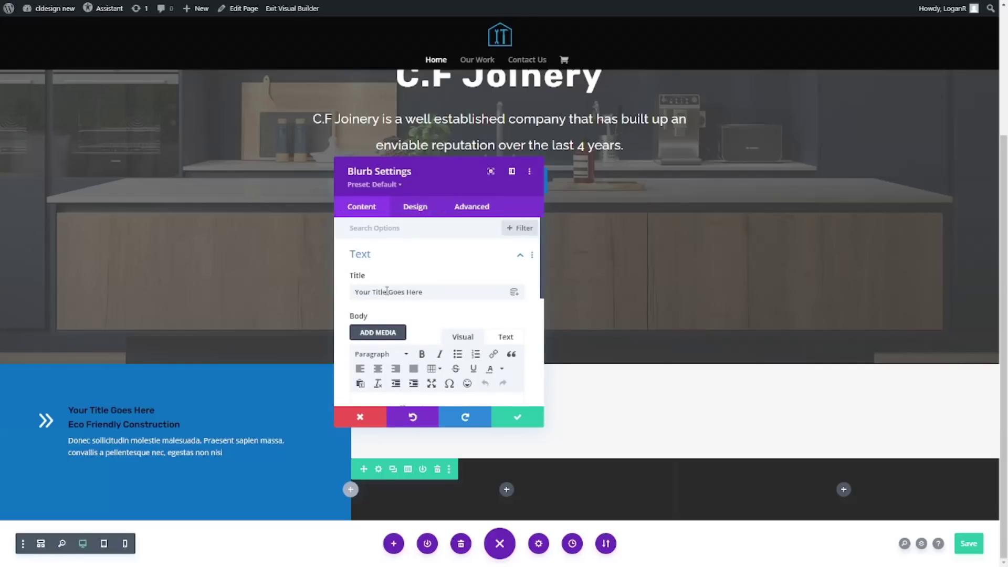
key(BackSpace)
scroll(541, 423, down, 4)
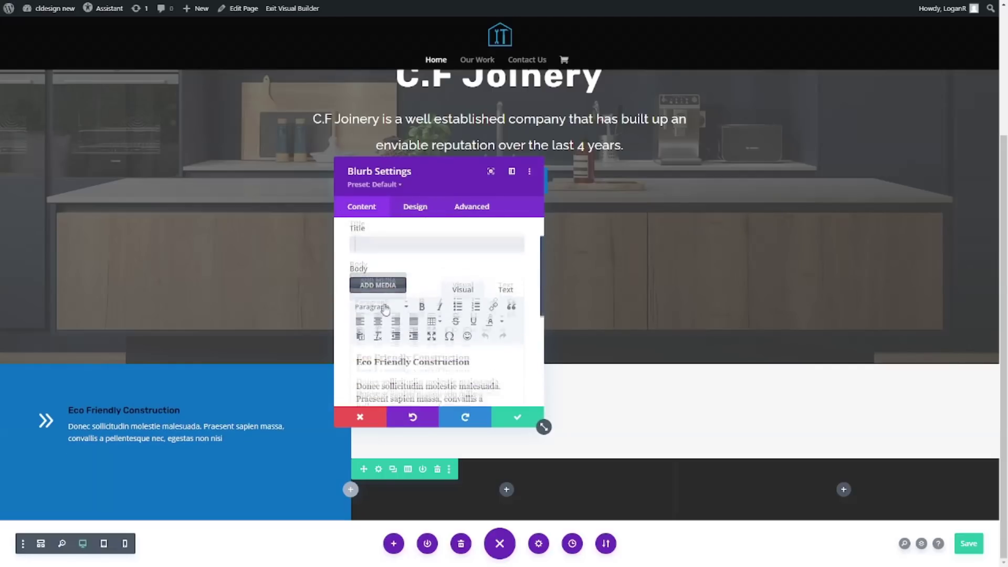
click(517, 417)
- Duplicate the Eco Friendly Construction blurb twice so the blue column holds three copies
click(160, 418)
click(160, 418)
scroll(213, 393, down, 2)
scroll(513, 308, down, 1)
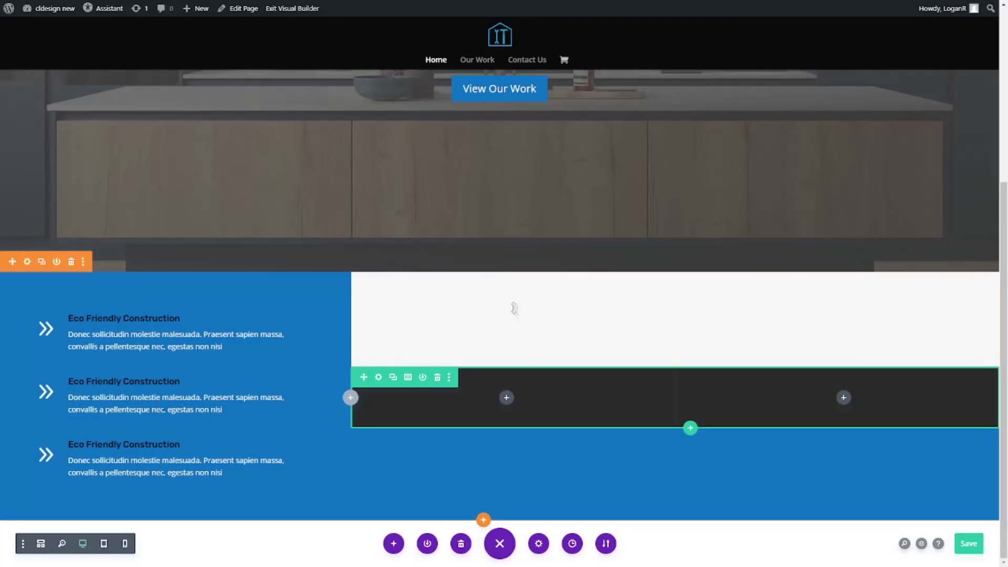
- Insert a one-column row with a Text module beside the blurbs and move it above the dark two-column row
click(690, 428)
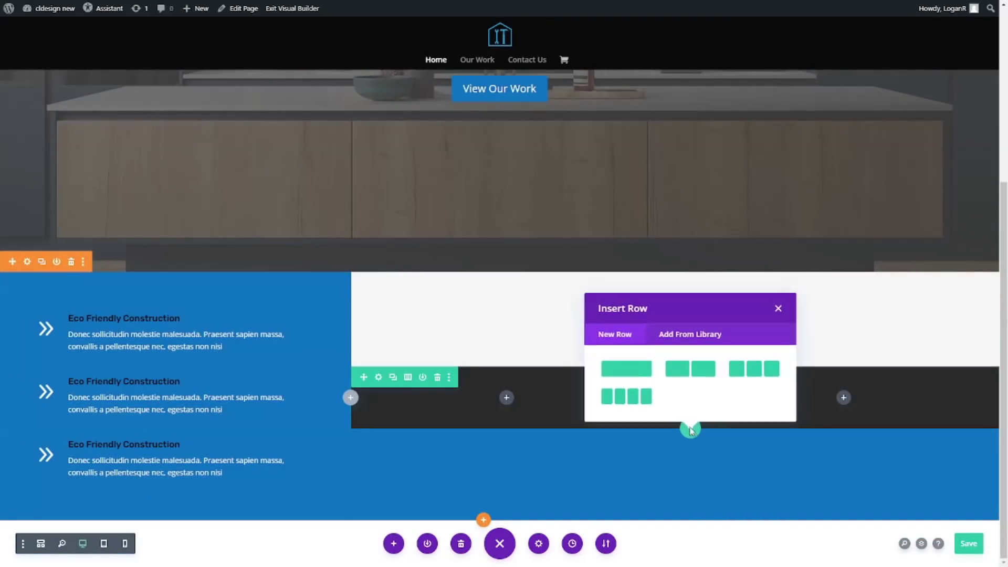
click(627, 367)
text(text)
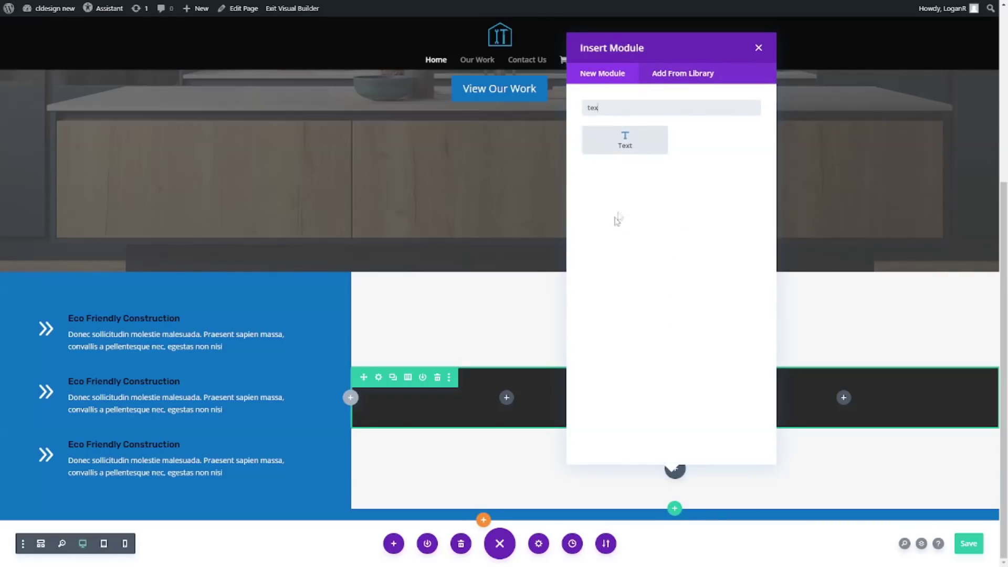
click(627, 140)
click(519, 418)
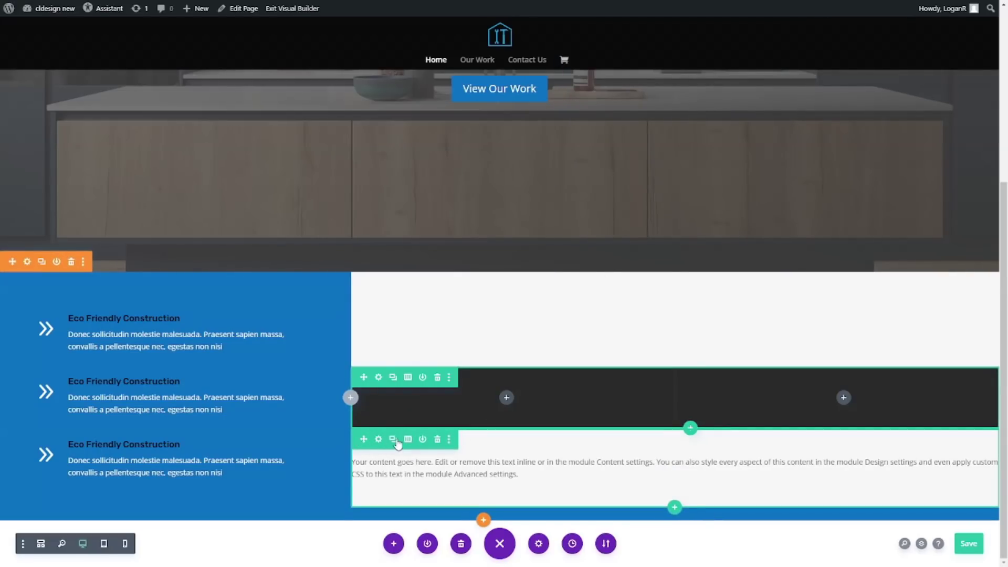
drag(365, 439, 396, 319)
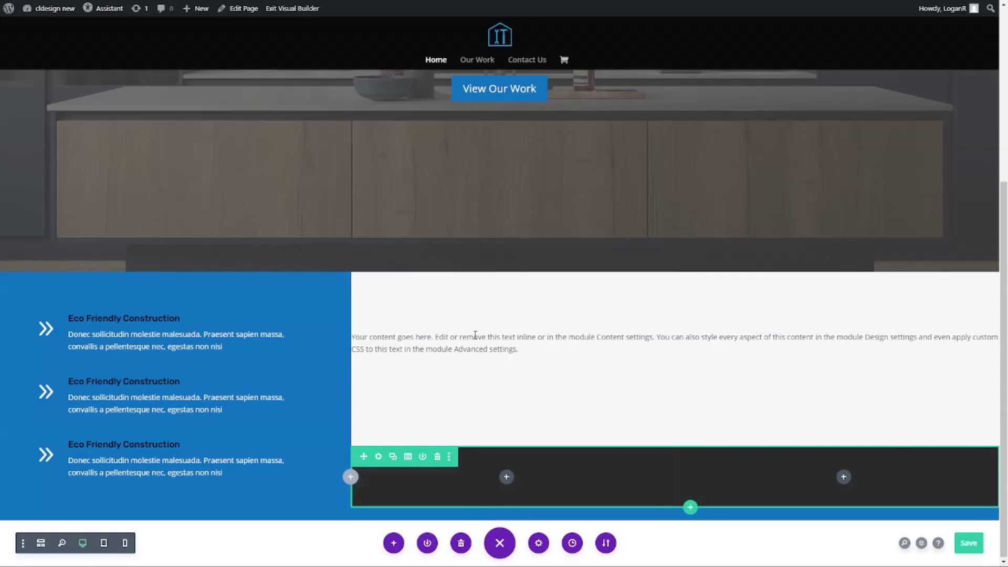
- Replace the new text module's placeholder with "No Project Too Big Or Too Small" and format it as a larger heading
double_click(475, 349)
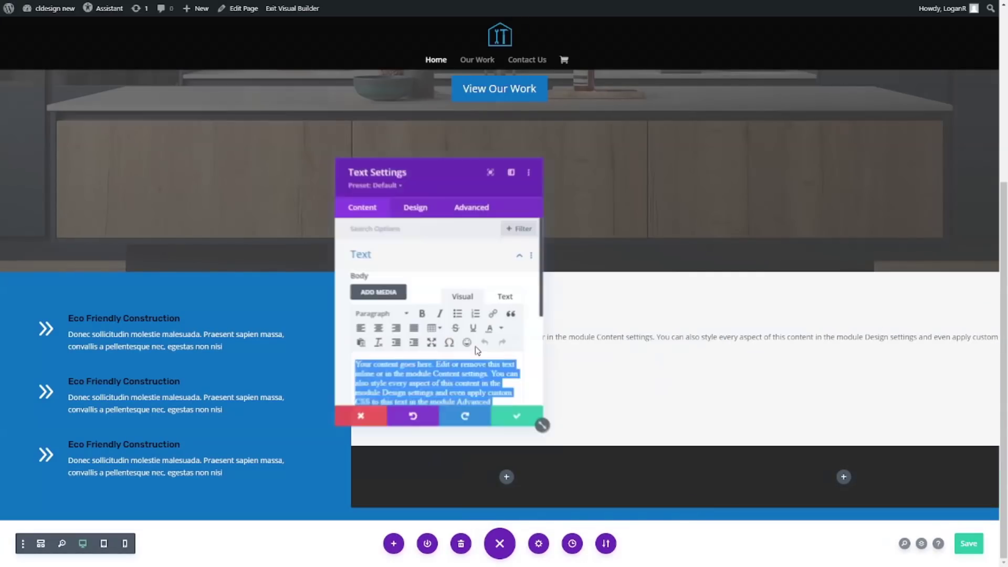
click(453, 374)
key(ctrl+a)
text(No Project Too Big Or Too Small)
key(ctrl+a)
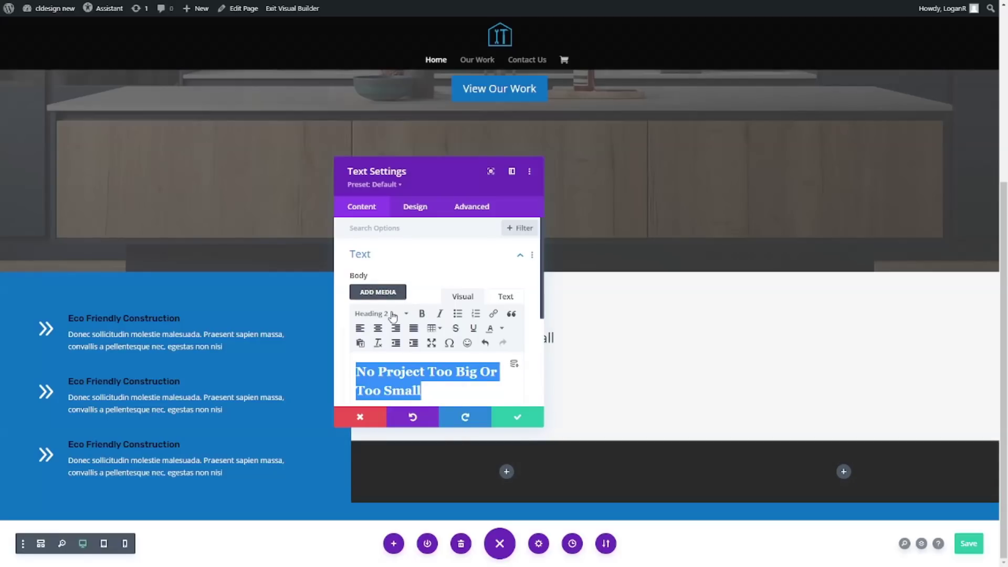
click(393, 314)
click(395, 346)
- Set the "No Project Too Big Or Too Small" heading font to Rubik with a Bold weight
click(413, 207)
click(385, 288)
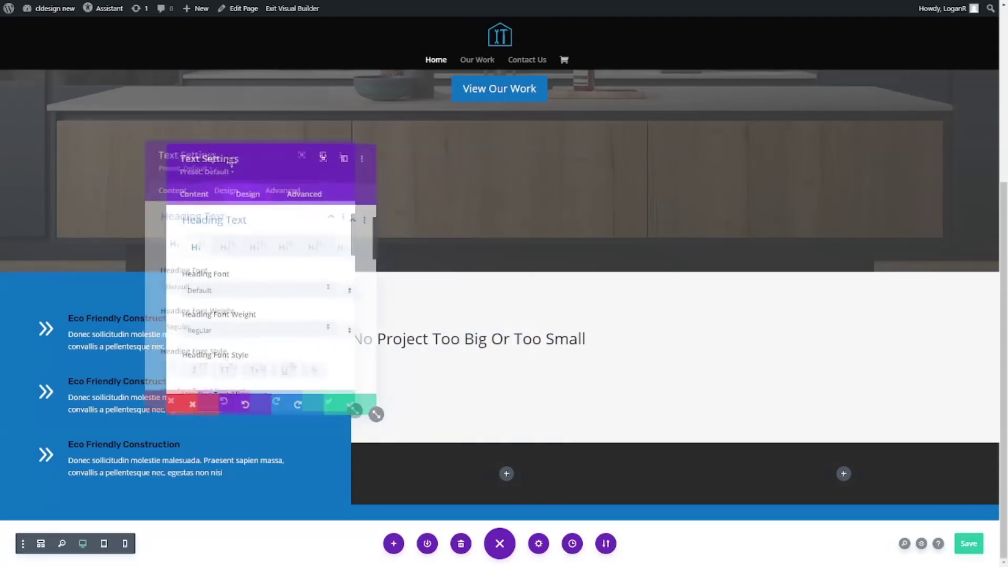
click(103, 268)
text(R)
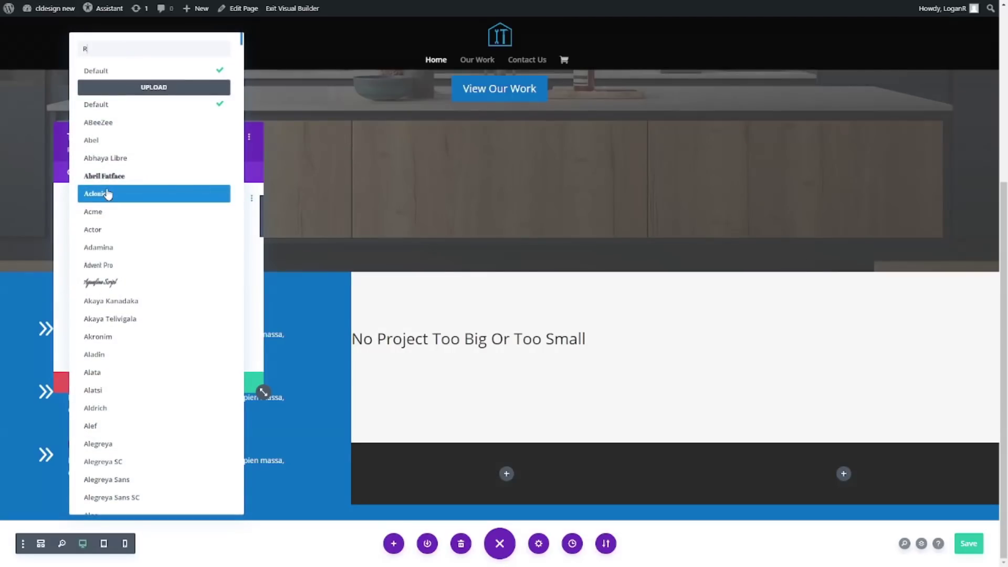
text(ub)
key(Return)
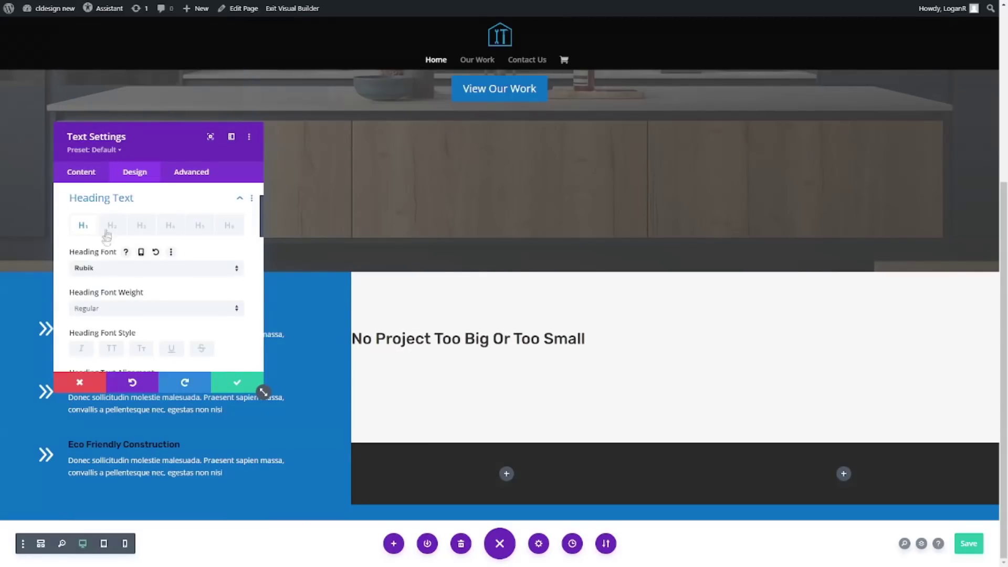
click(97, 310)
click(108, 379)
- Increase the heading's text size to 41px
scroll(132, 279, down, 3)
scroll(152, 269, up, 2)
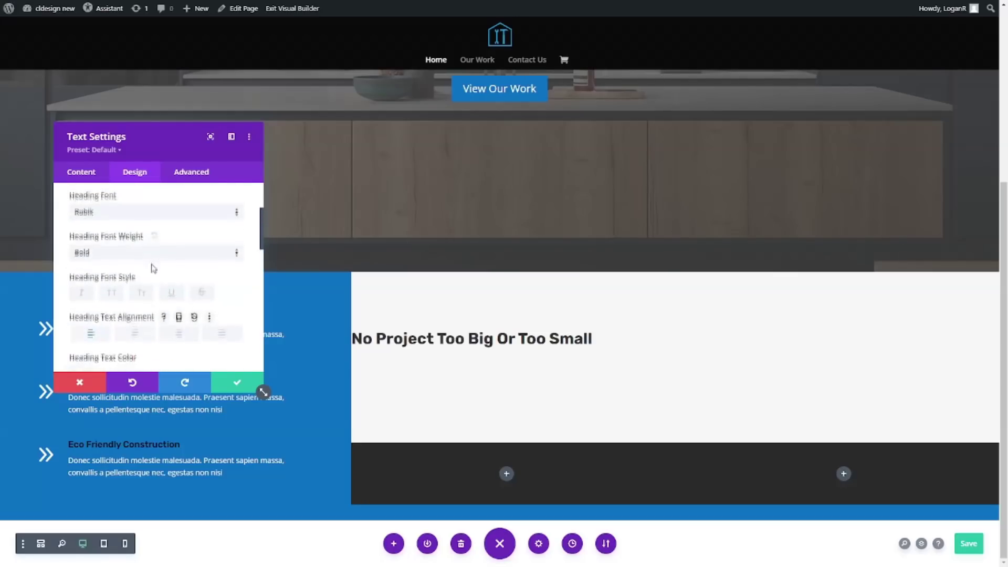
scroll(153, 269, down, 3)
drag(105, 287, 116, 294)
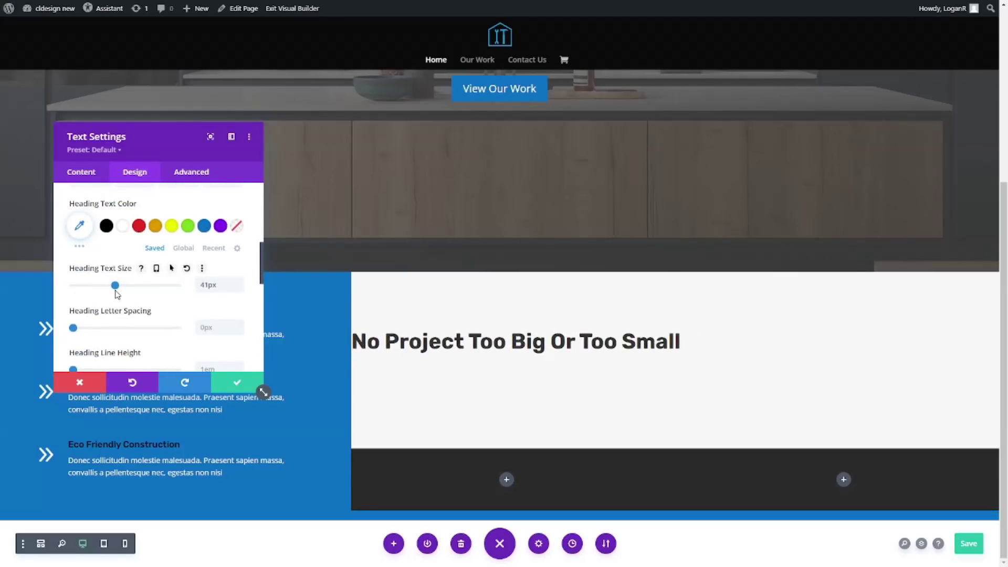
- Give the heading text module a left margin of 63px and apply its settings
scroll(121, 278, down, 2)
scroll(123, 271, up, 6)
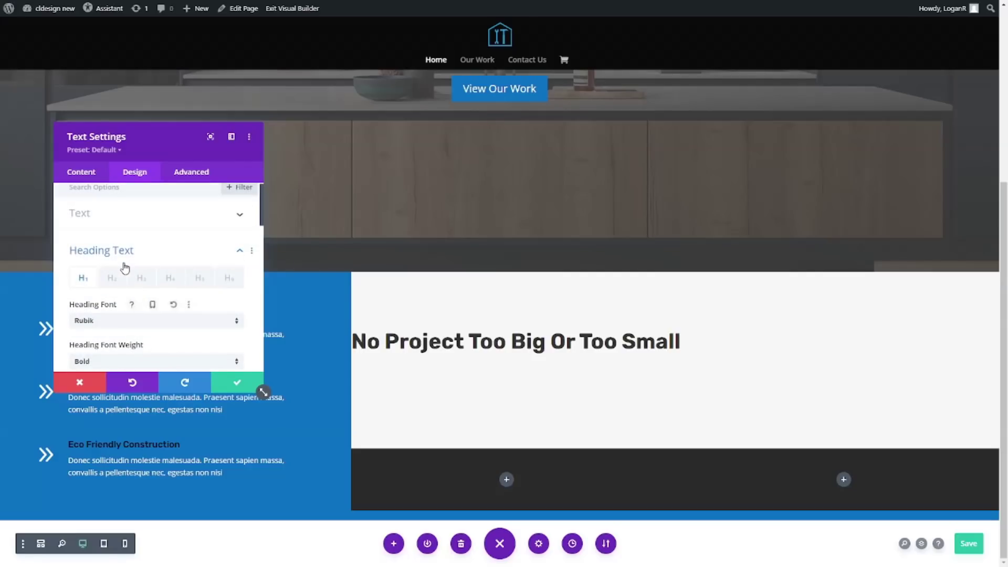
click(105, 252)
click(105, 302)
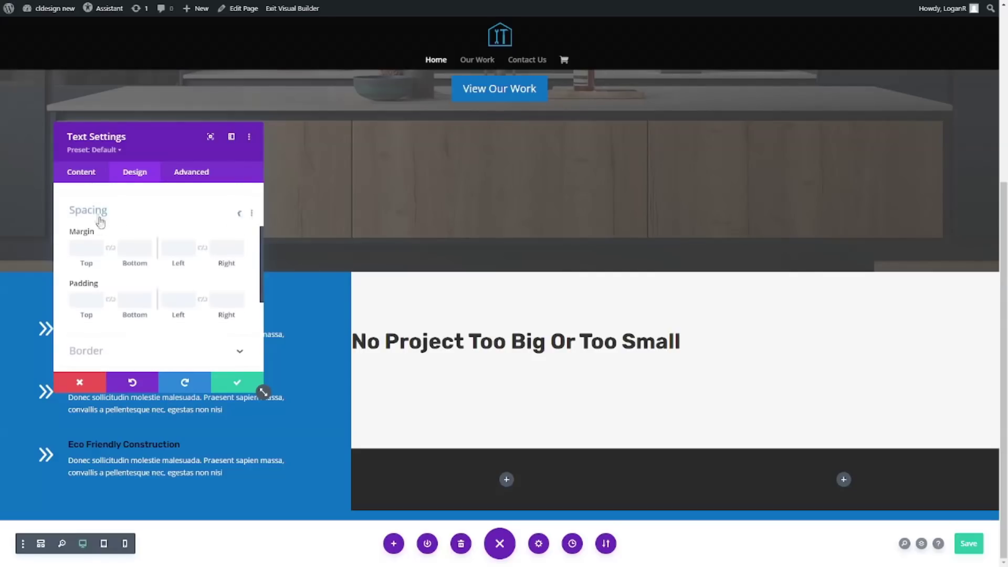
drag(173, 250, 280, 257)
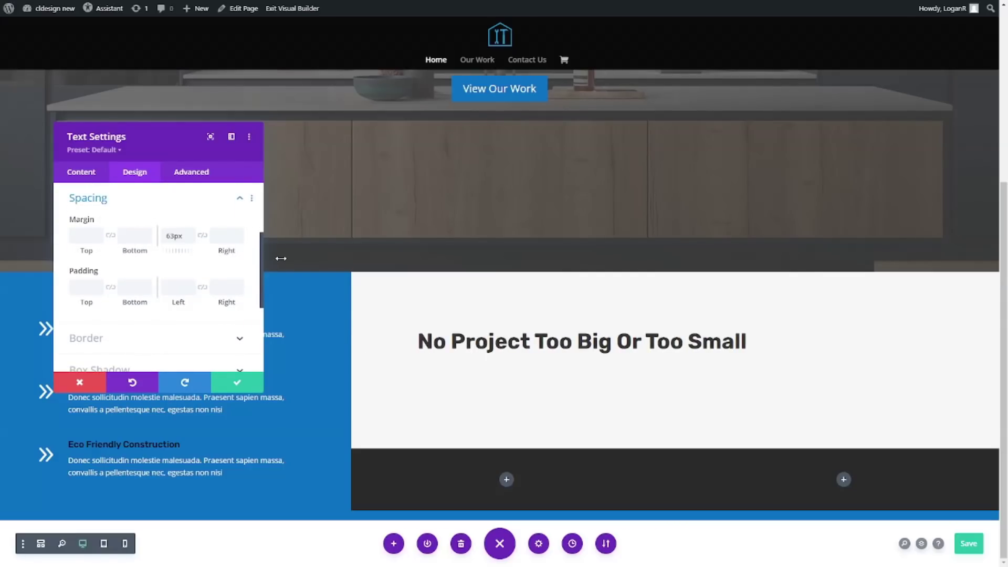
click(241, 381)
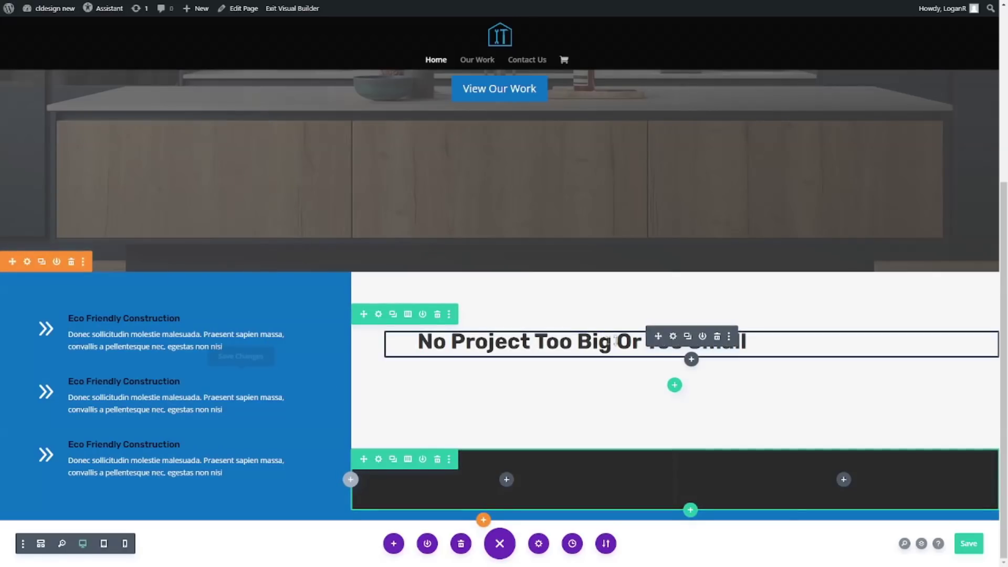
- Insert a Divider module beneath the heading and colour its line blue
click(691, 359)
text(divi)
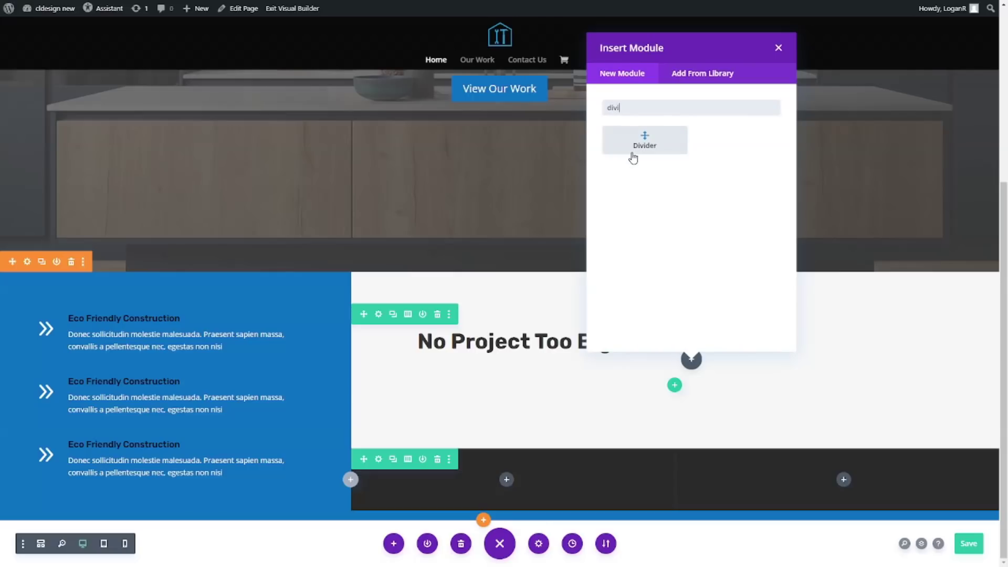
click(633, 152)
click(132, 175)
click(110, 219)
click(204, 264)
- Set the divider's weight to 5px and reduce its maximum width to make a short line
scroll(100, 264, down, 2)
click(98, 264)
click(100, 282)
scroll(100, 283, down, 1)
click(97, 251)
drag(74, 237, 78, 236)
drag(166, 326, 83, 326)
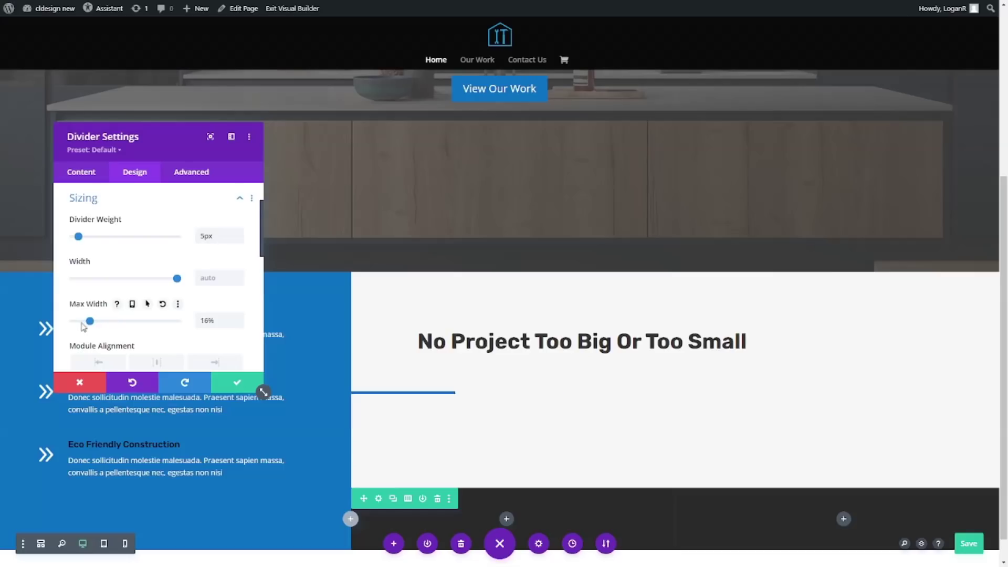
- Set the divider's left margin to 129px and top margin to -44px, and apply the divider settings
click(119, 210)
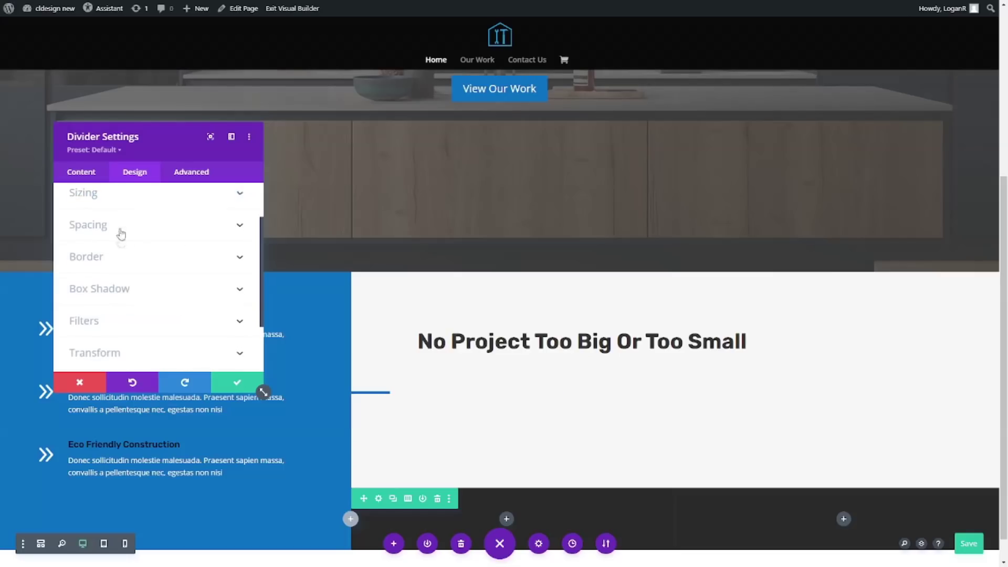
click(100, 257)
click(100, 206)
scroll(103, 249, up, 2)
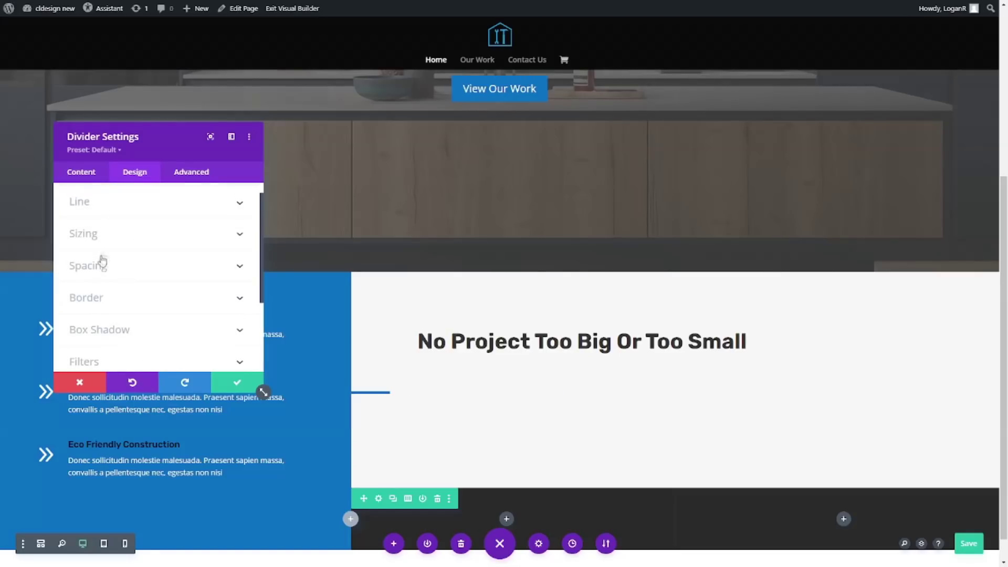
click(95, 260)
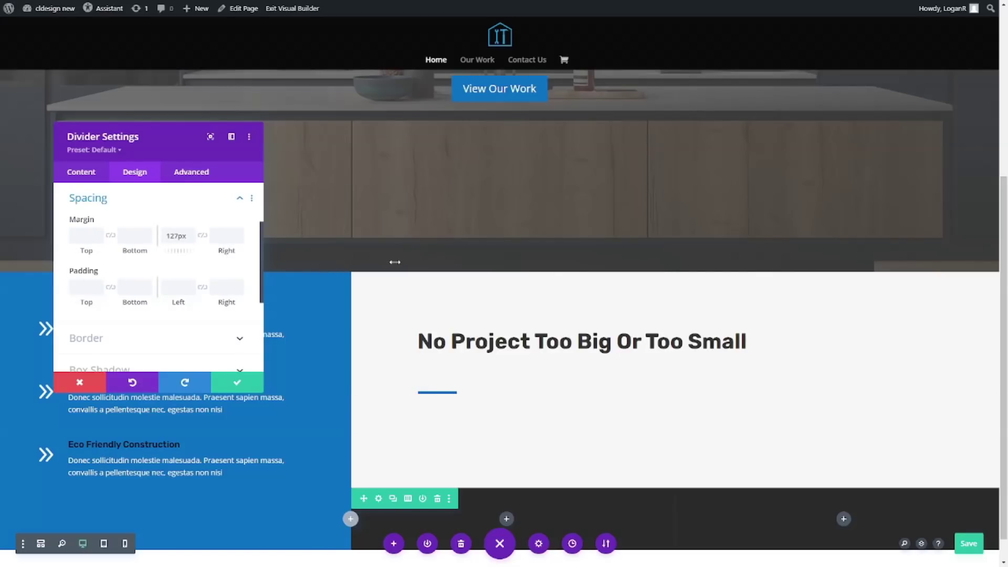
drag(86, 250, 8, 250)
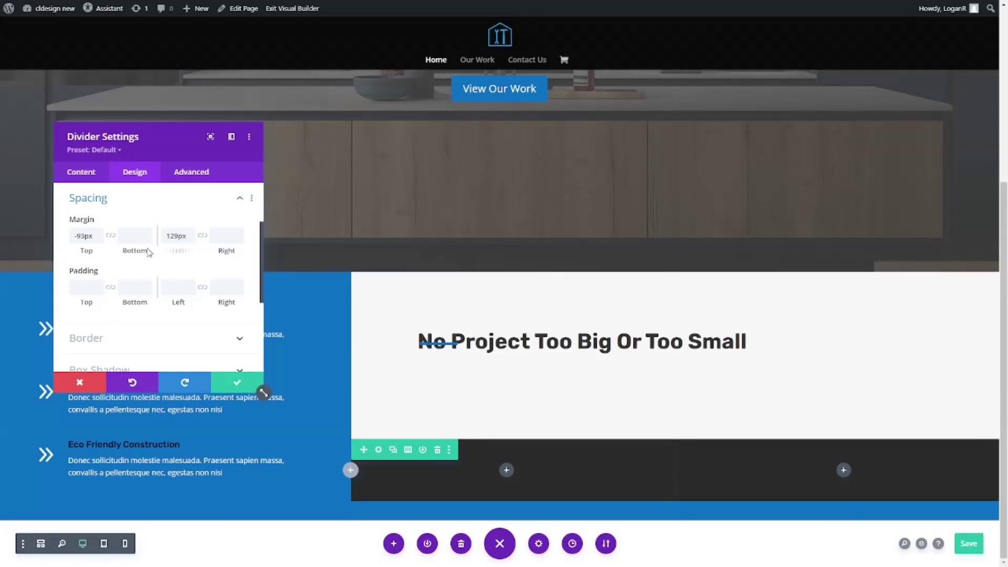
drag(81, 251, 156, 265)
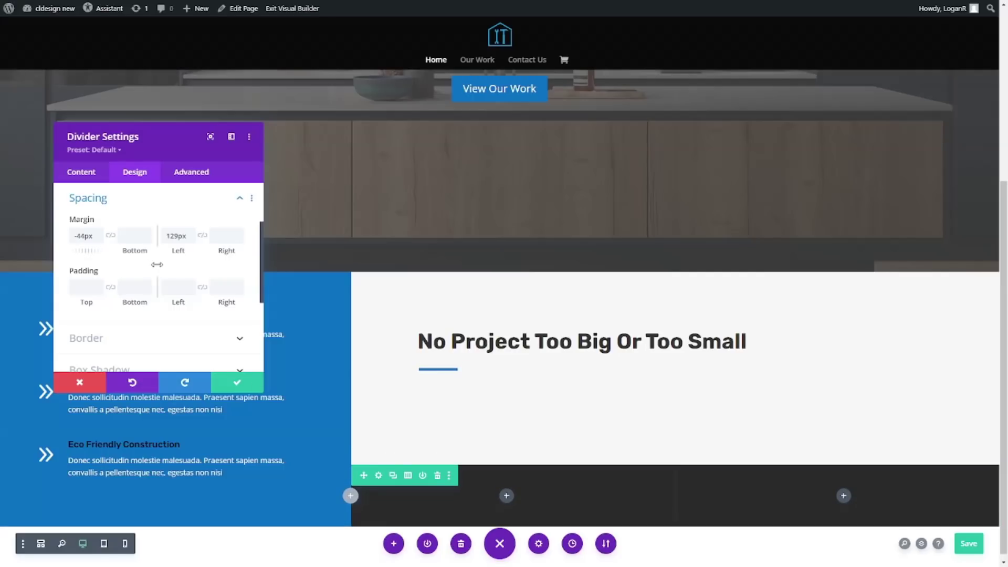
click(237, 383)
click(674, 402)
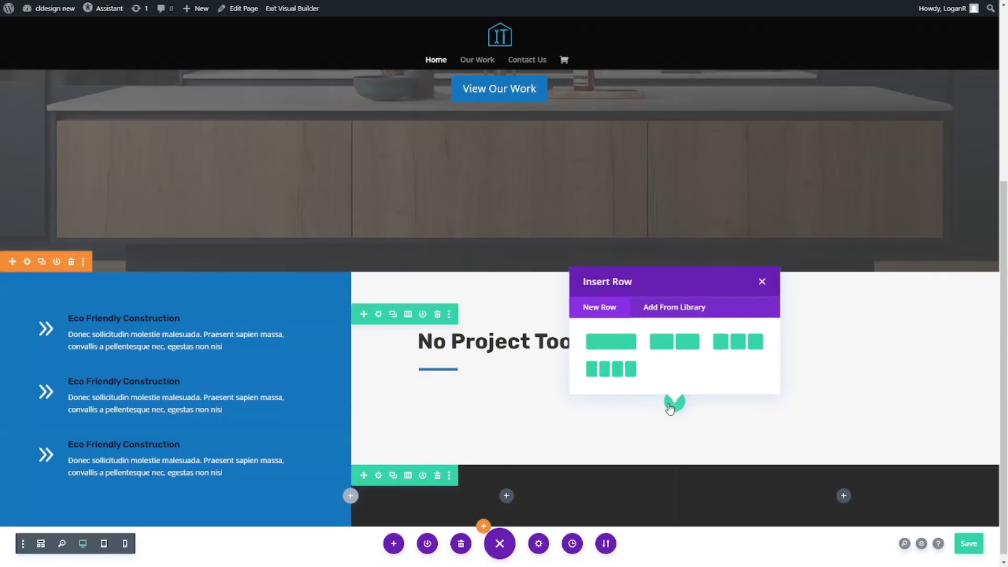
click(628, 341)
text(t)
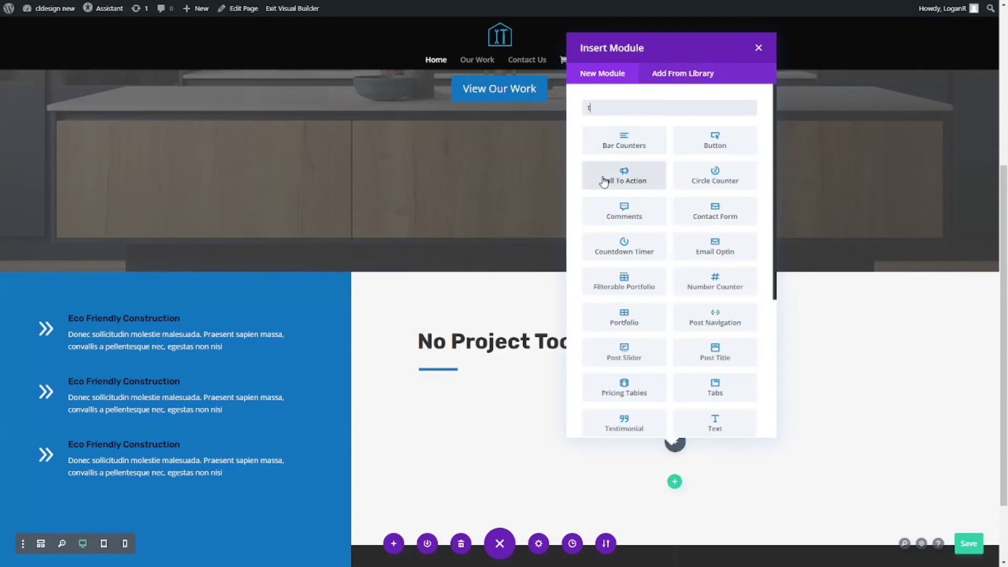
text(ex)
click(625, 145)
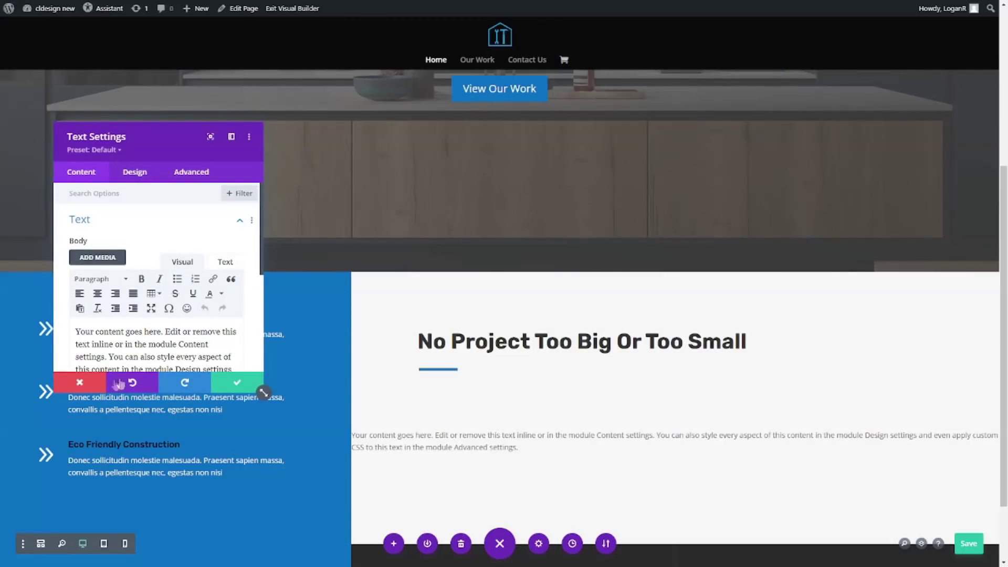
click(263, 389)
click(700, 435)
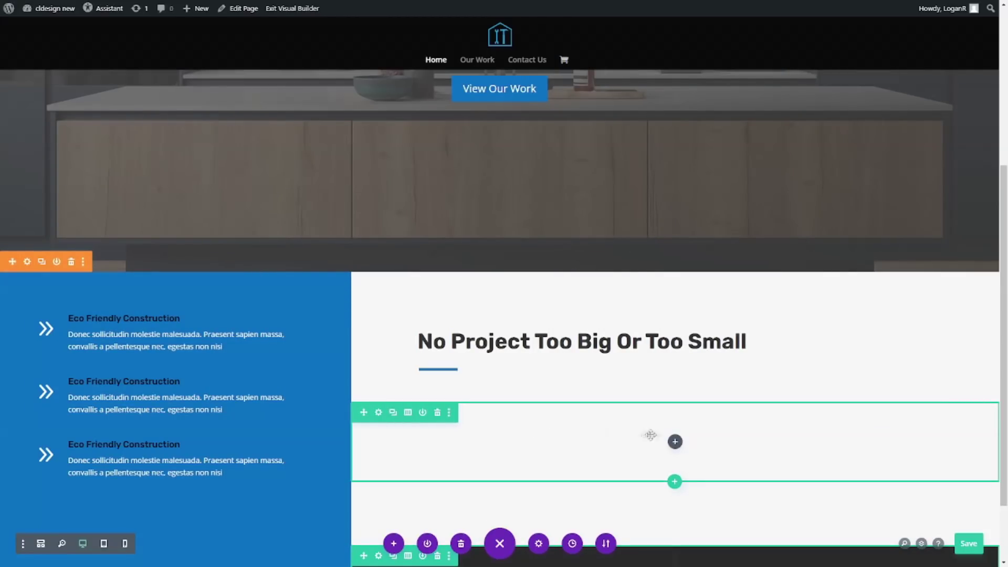
click(438, 412)
- Insert a two-column row below the divider with a Text module in its left column
click(674, 401)
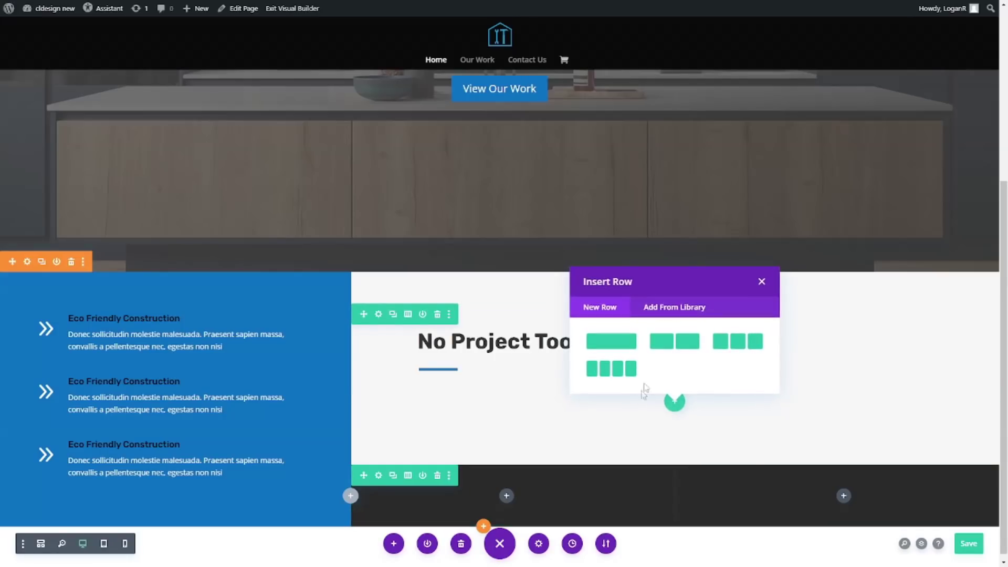
click(675, 344)
click(456, 106)
text(text)
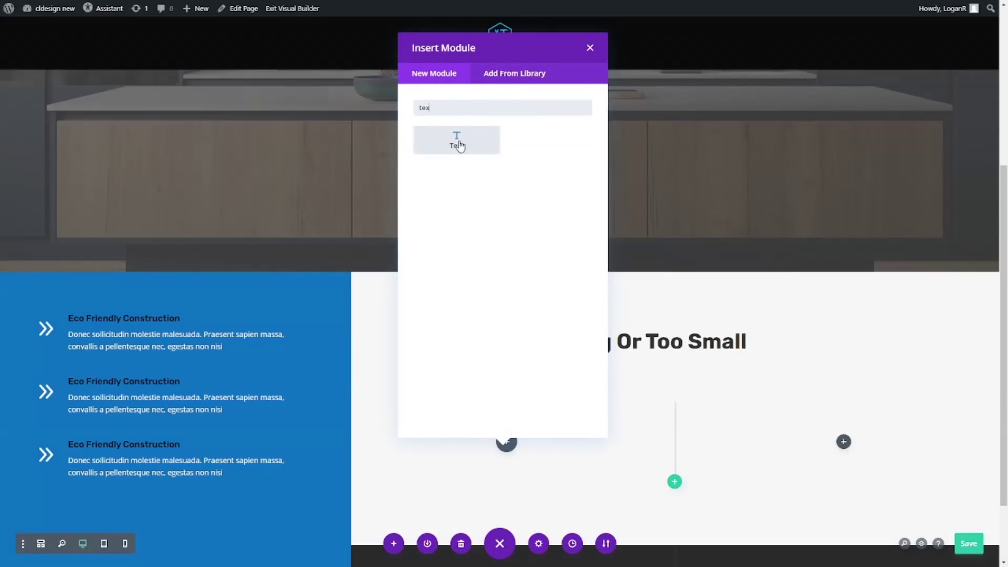
click(457, 141)
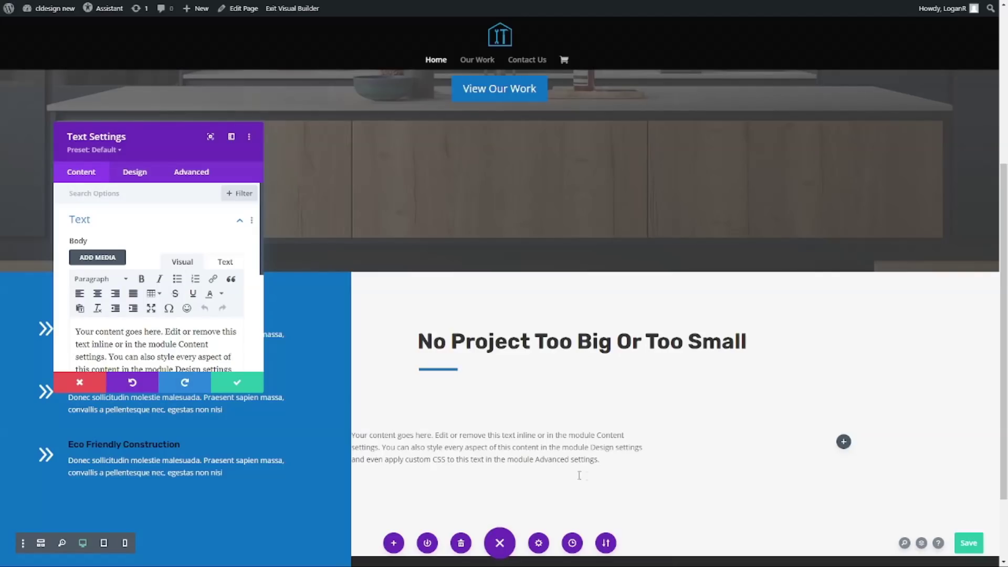
- Replace the new text module's default content with the copied "Lectus erat, consectetur eu sapien" paragraph
click(160, 335)
key(ctrl+a)
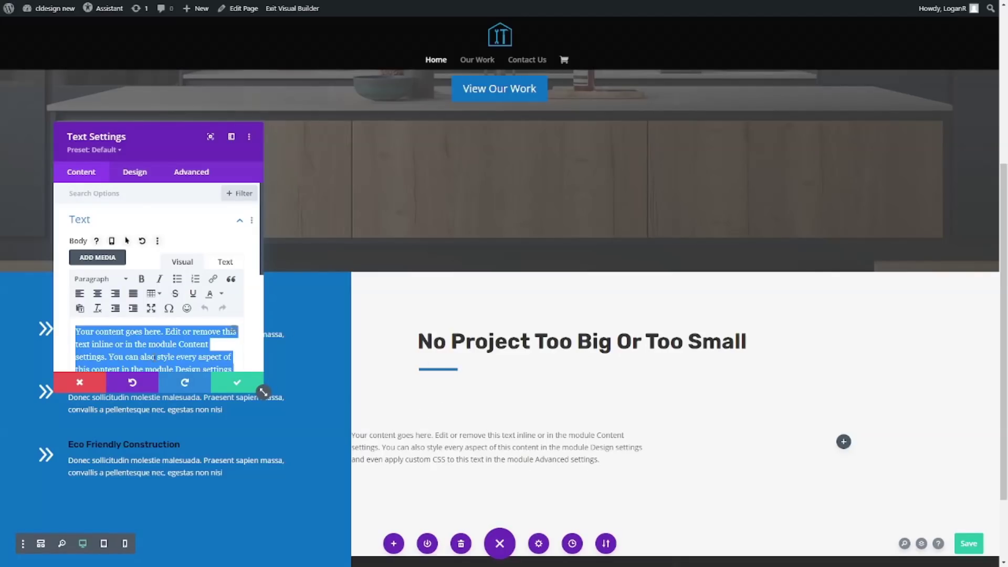
text(Lectus erat, consectetur eu sapien eget rhoncus consectetur sem. Proin cursus, dolor a mollis consectetur, risus dolor fermentum massa, a commodo elit dui sit amet risus. Maecenas ornare nisl a tortor ultrices bibendum. Nulla fermentum, metus quis sodales tristique, augue mauris molestie augue, non feugiat ligula neque nec felis)
- Centre-align the left column's paragraph, add a left margin to shift it inward, and apply the text settings
click(131, 178)
click(93, 222)
scroll(126, 252, down, 3)
scroll(126, 252, down, 5)
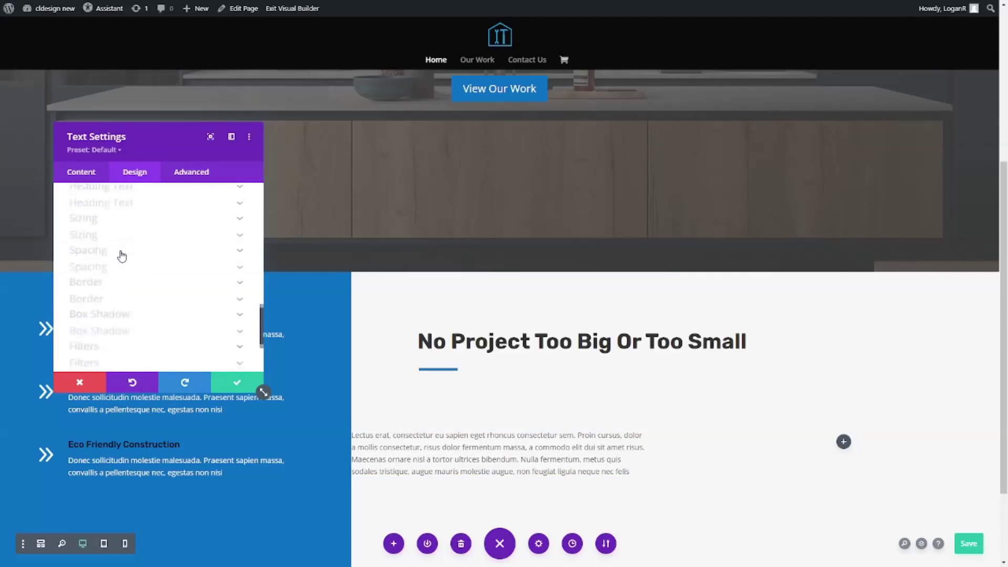
click(145, 319)
scroll(131, 234, down, 10)
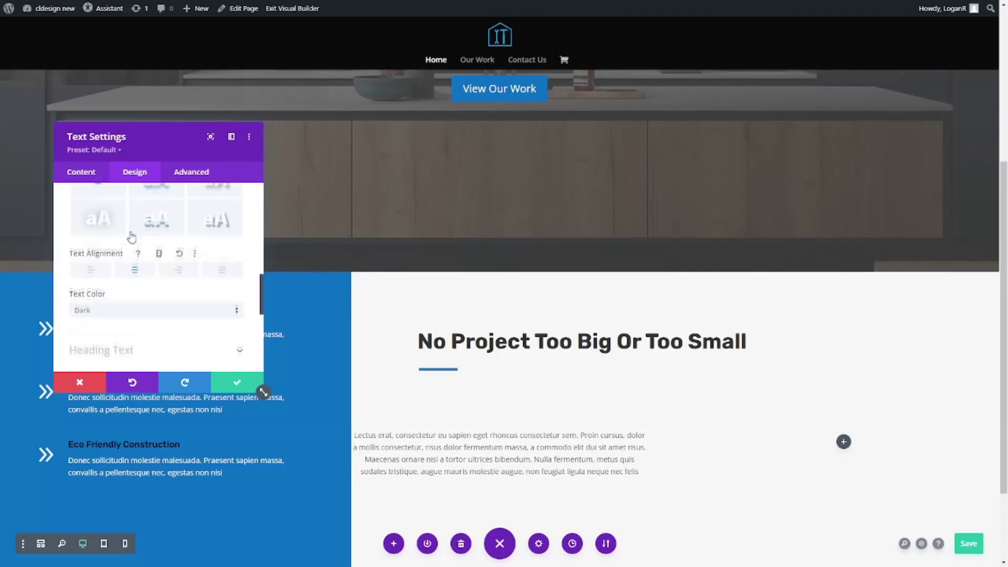
click(102, 216)
drag(166, 250, 313, 265)
click(237, 384)
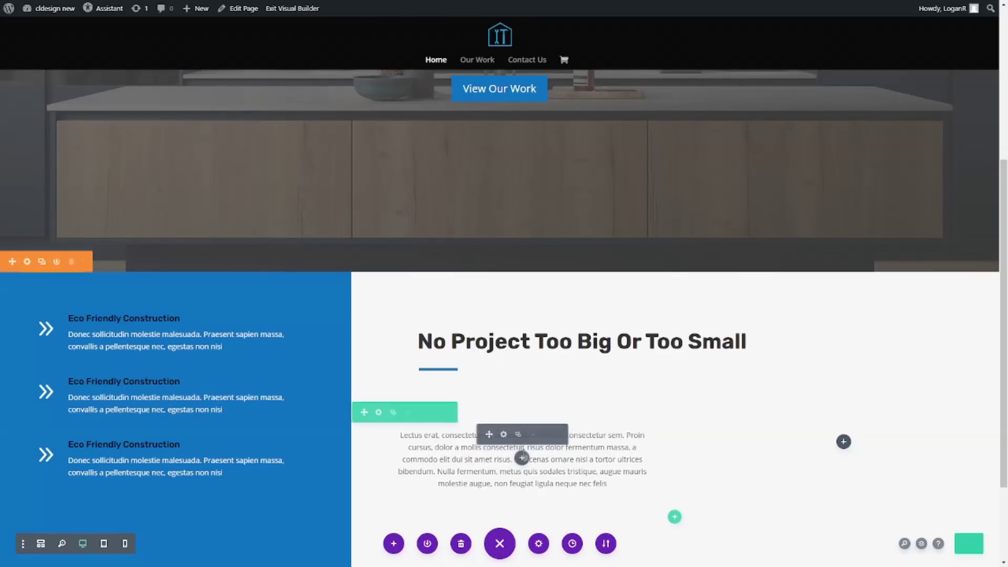
- Copy the paragraph module into the right column and delete the copy's text from "Maecenas ornare" to the end
scroll(522, 457, down, 1)
drag(492, 470, 874, 409)
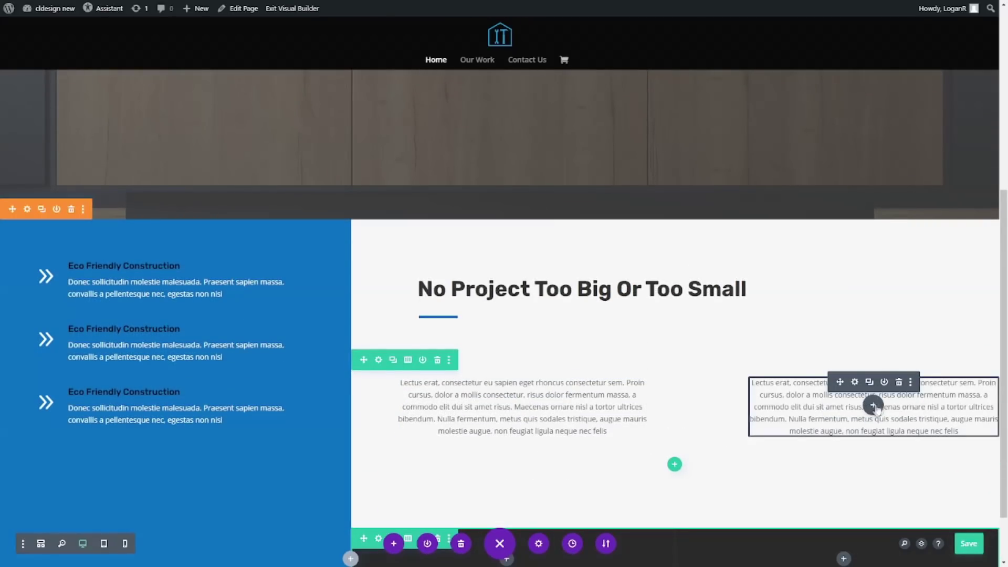
triple_click(826, 414)
key(ctrl+c)
click(823, 428)
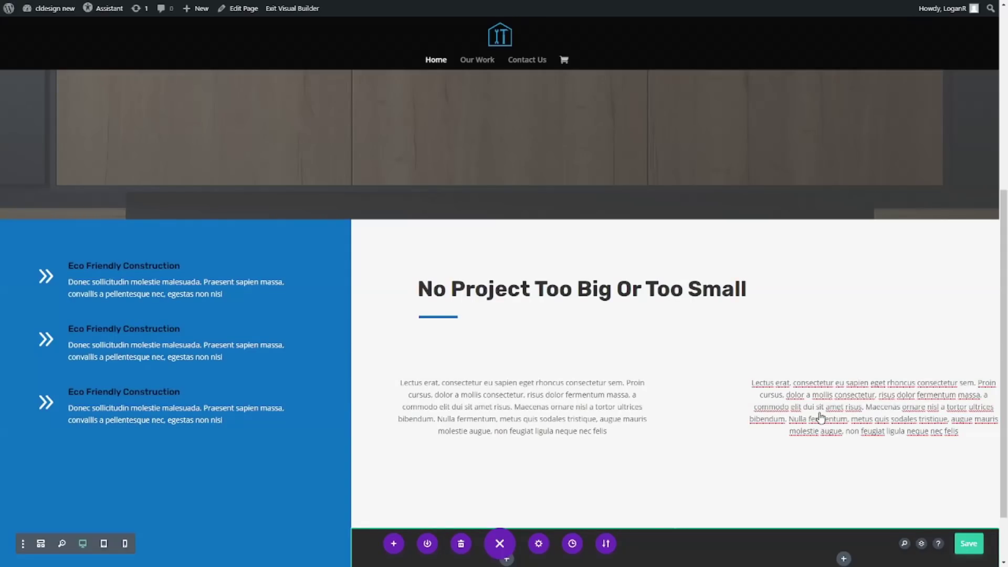
drag(753, 406, 960, 432)
key(Escape)
double_click(911, 411)
drag(864, 407, 957, 433)
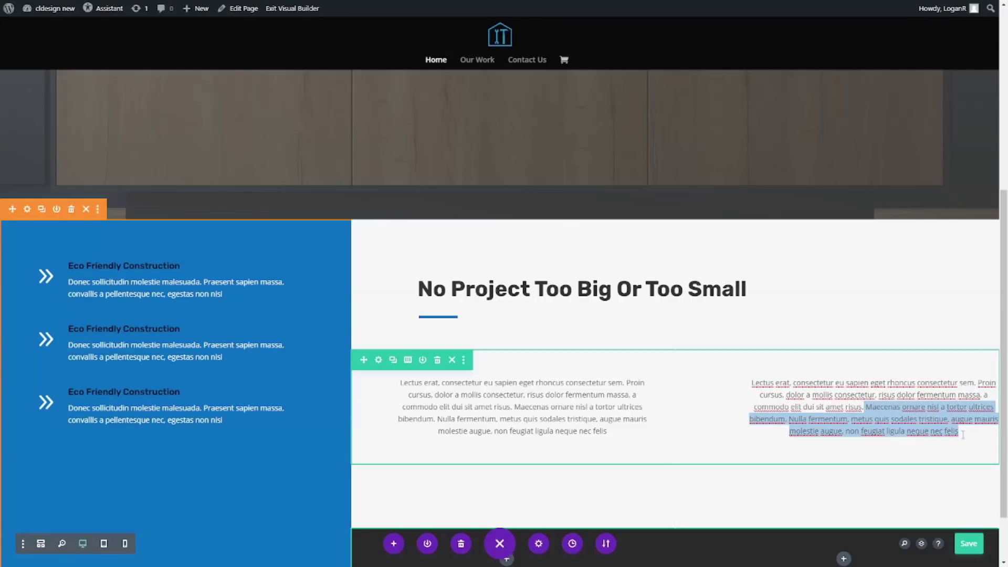
key(BackSpace)
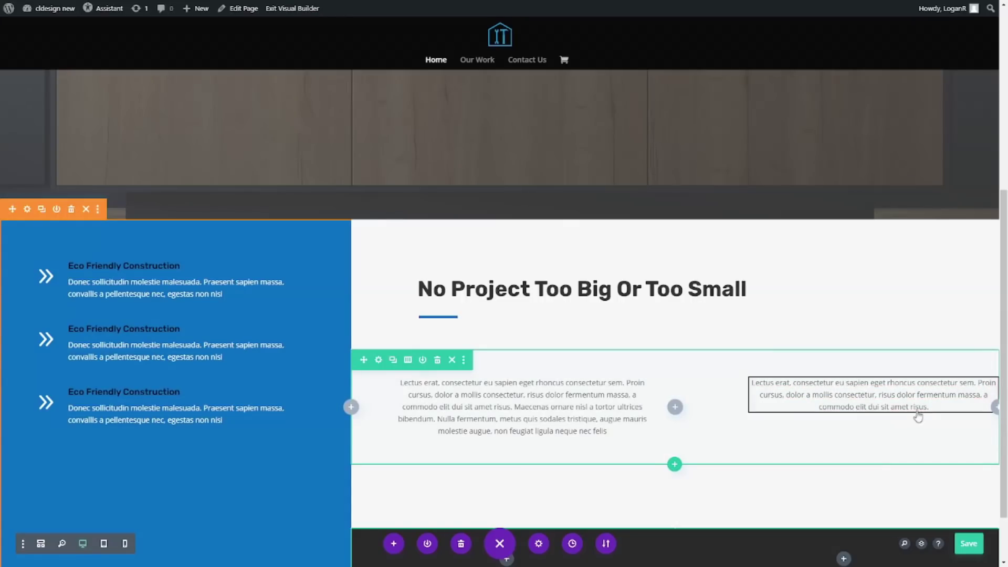
- Paste the full "Lectus erat" paragraph after the shortened text in the right column and save the page
click(891, 401)
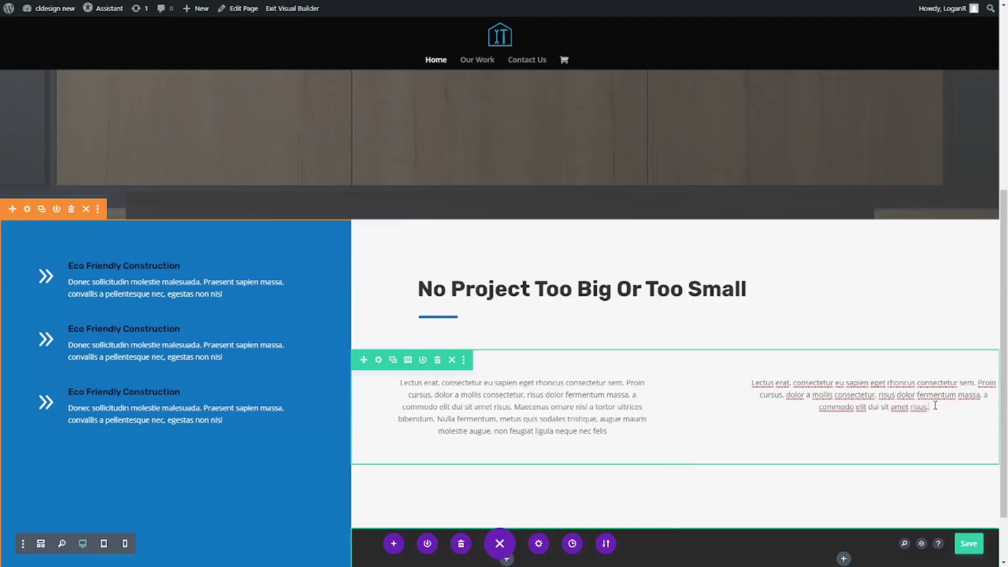
key(ctrl+v)
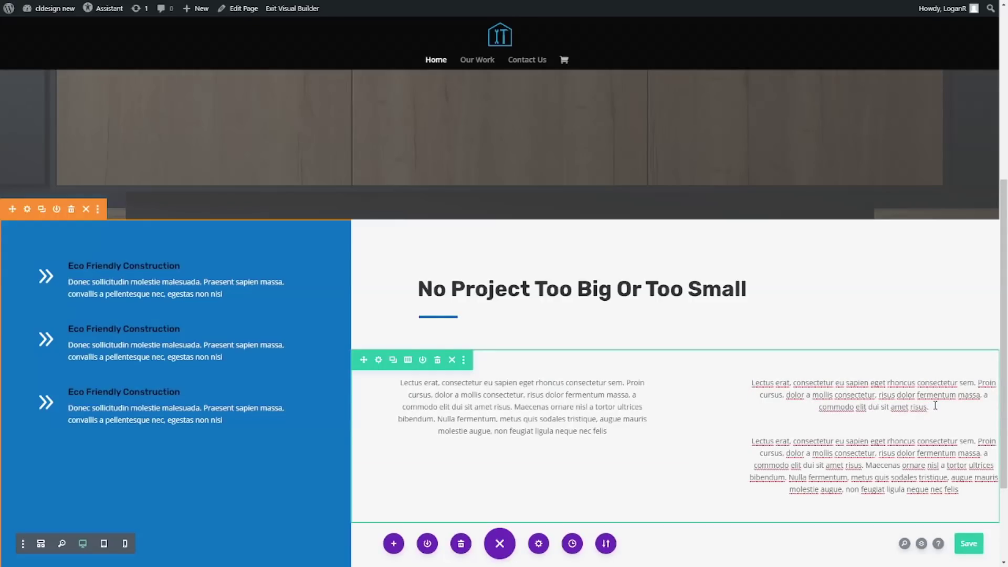
click(970, 549)
- Reduce the top margin of the dark row below the text columns to -31px and apply the row settings
scroll(766, 397, down, 2)
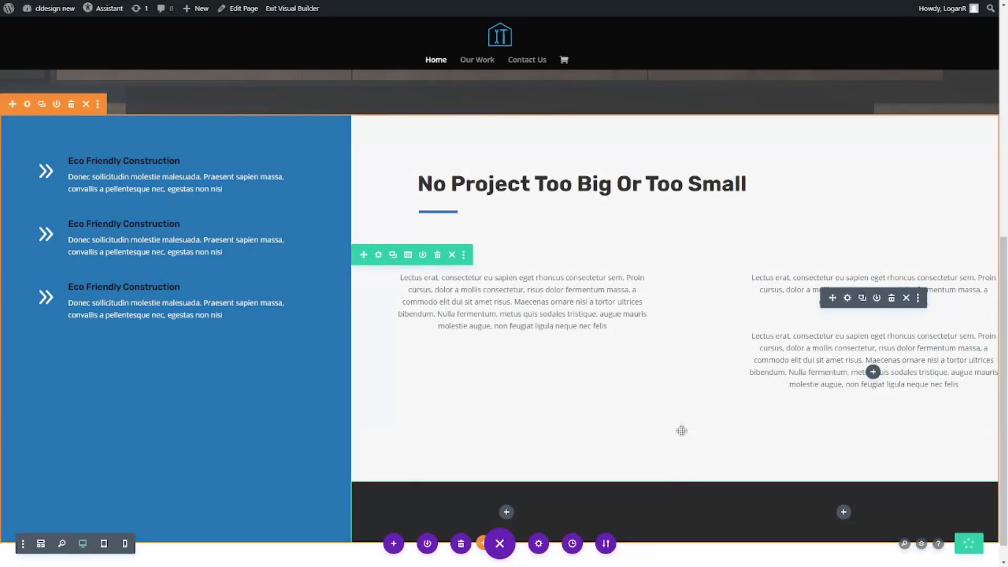
click(378, 488)
click(134, 172)
click(103, 256)
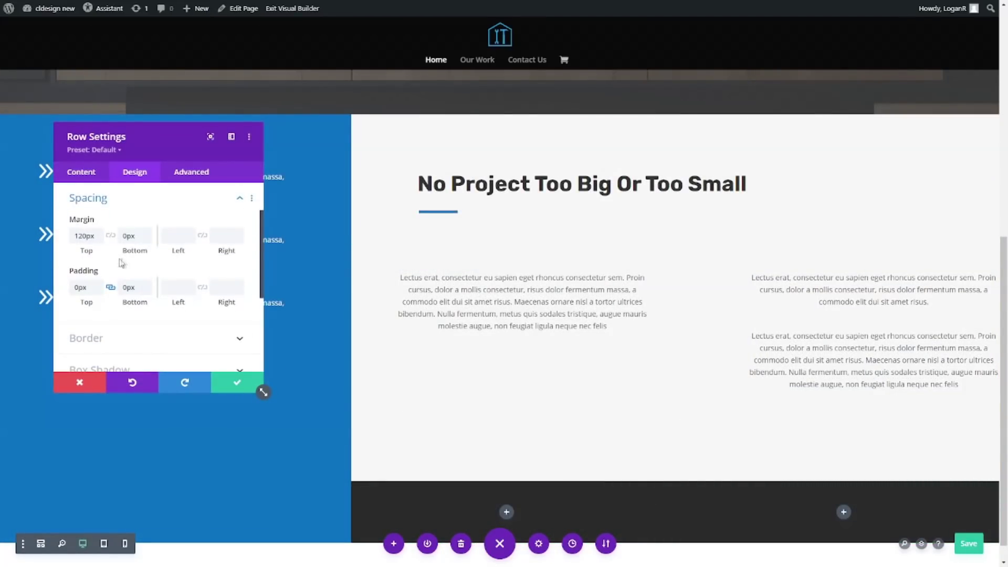
drag(67, 252, 2, 259)
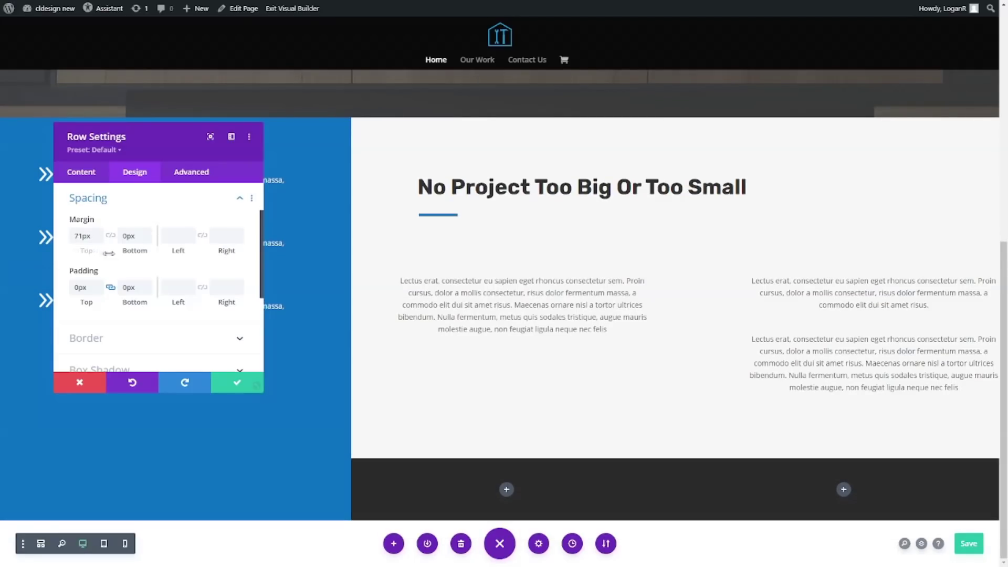
drag(108, 253, 3, 263)
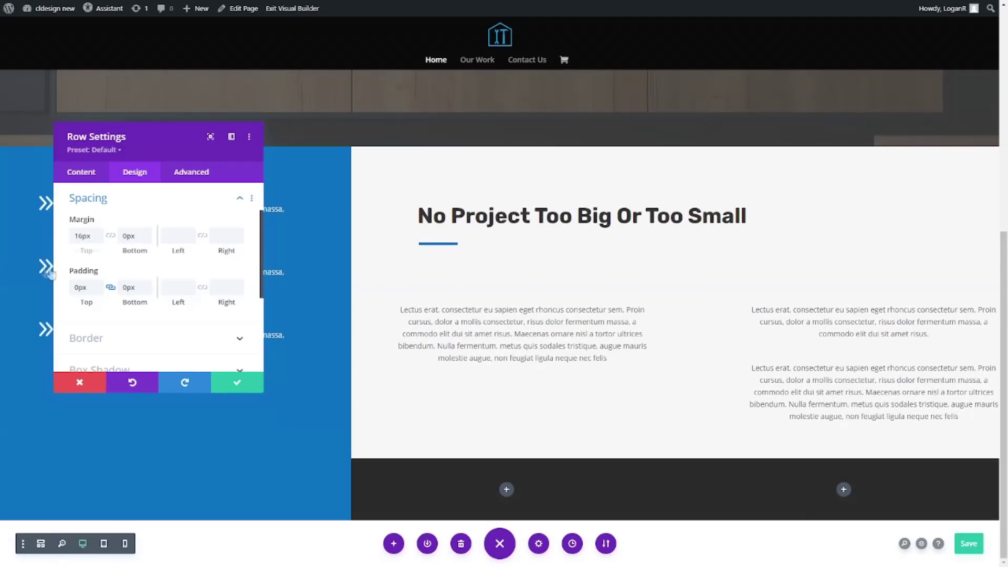
drag(84, 253, 9, 262)
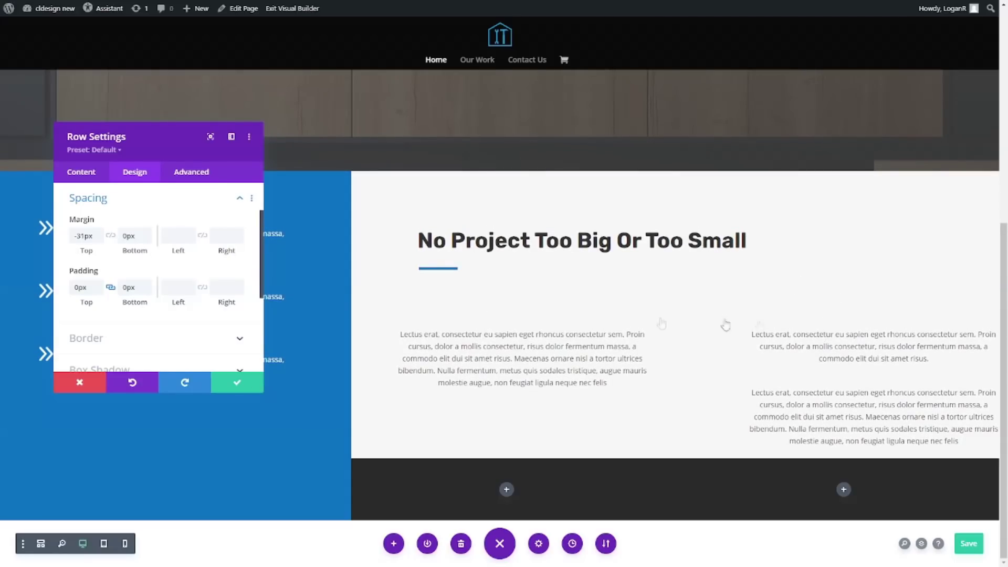
click(239, 384)
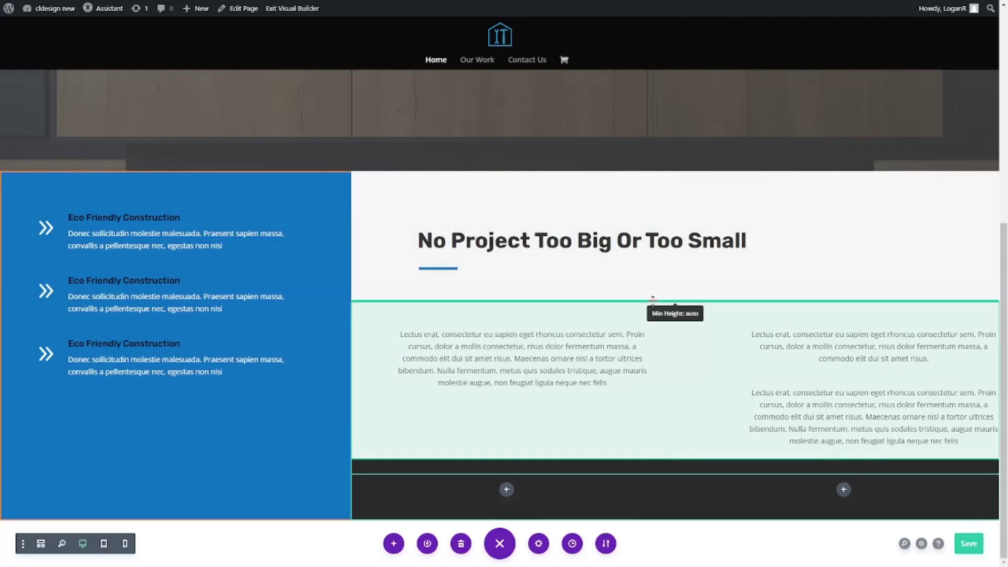
- Lower the top margin of the two-column paragraph row to pull the text up under the heading's divider, and apply the row settings
drag(653, 301, 652, 292)
click(375, 304)
click(129, 176)
click(129, 173)
click(97, 251)
drag(86, 253, 3, 258)
drag(89, 251, 62, 269)
click(225, 383)
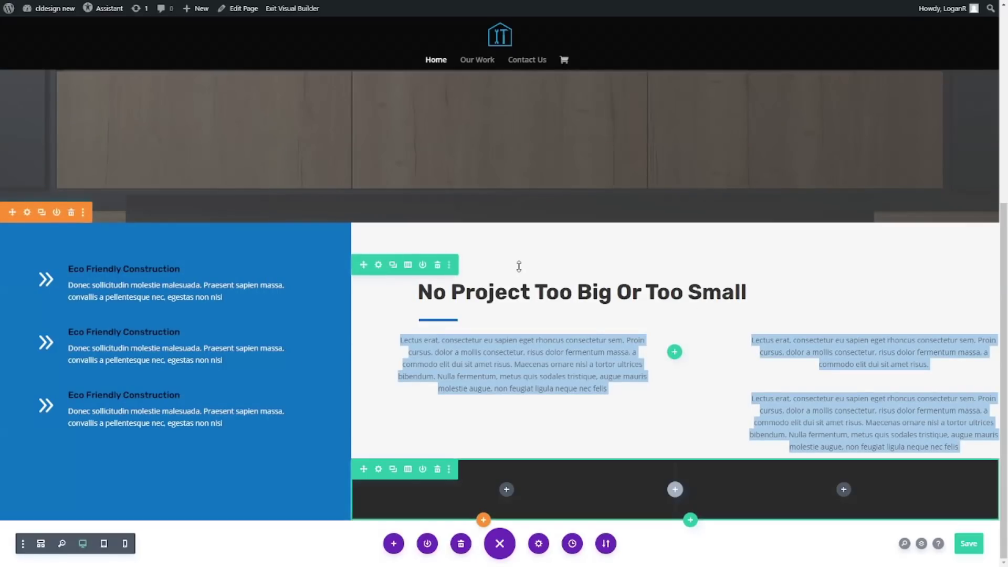
- Reduce the "No Project Too Big Or Too Small" heading row's top padding and top margin, and apply the row settings
drag(502, 264, 501, 238)
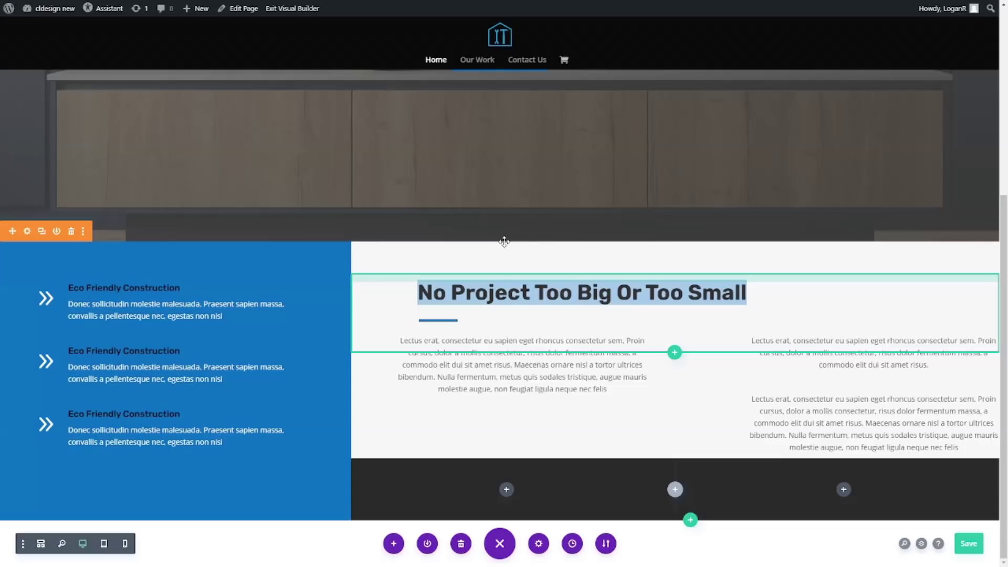
click(460, 264)
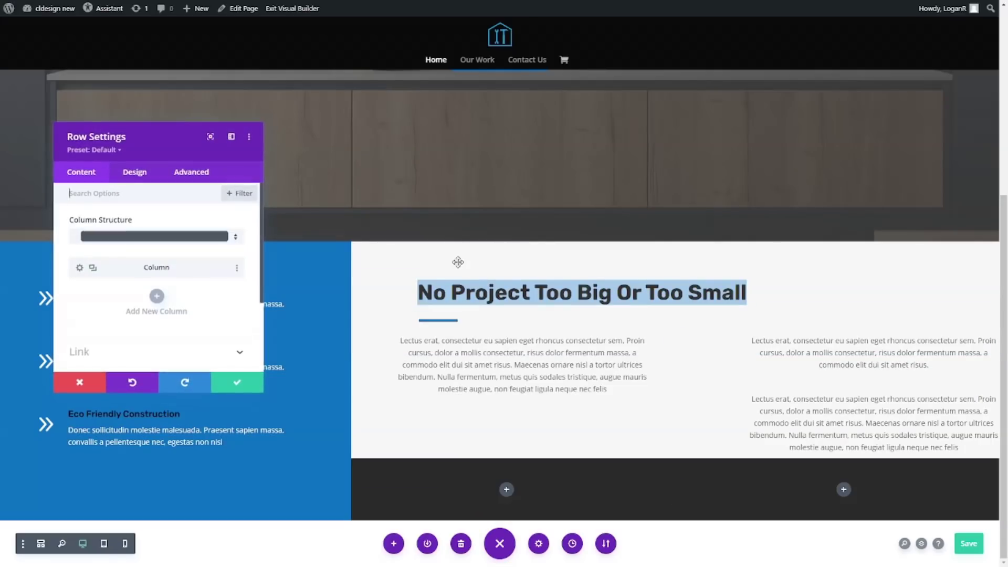
click(149, 177)
click(96, 258)
drag(87, 251, 68, 264)
click(236, 381)
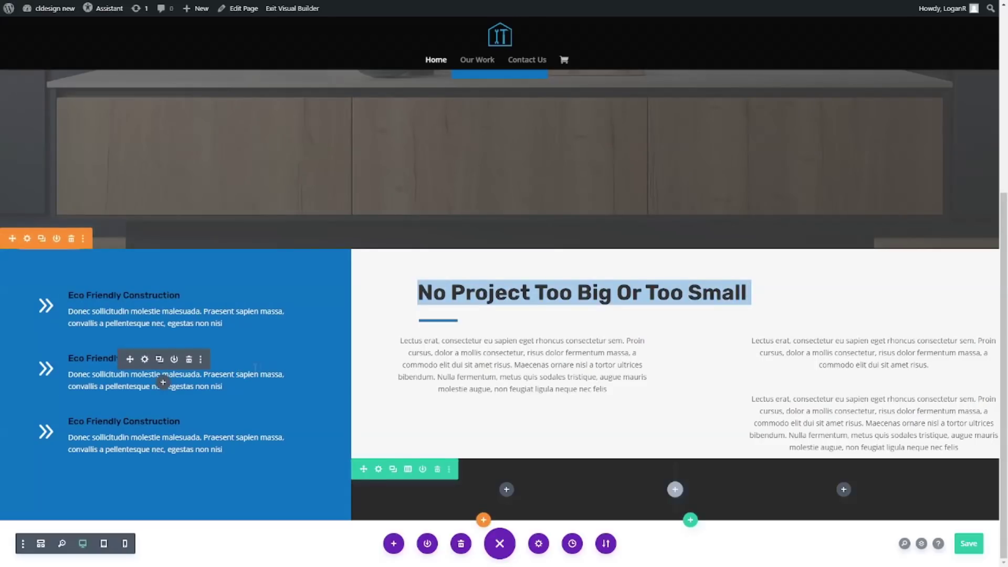